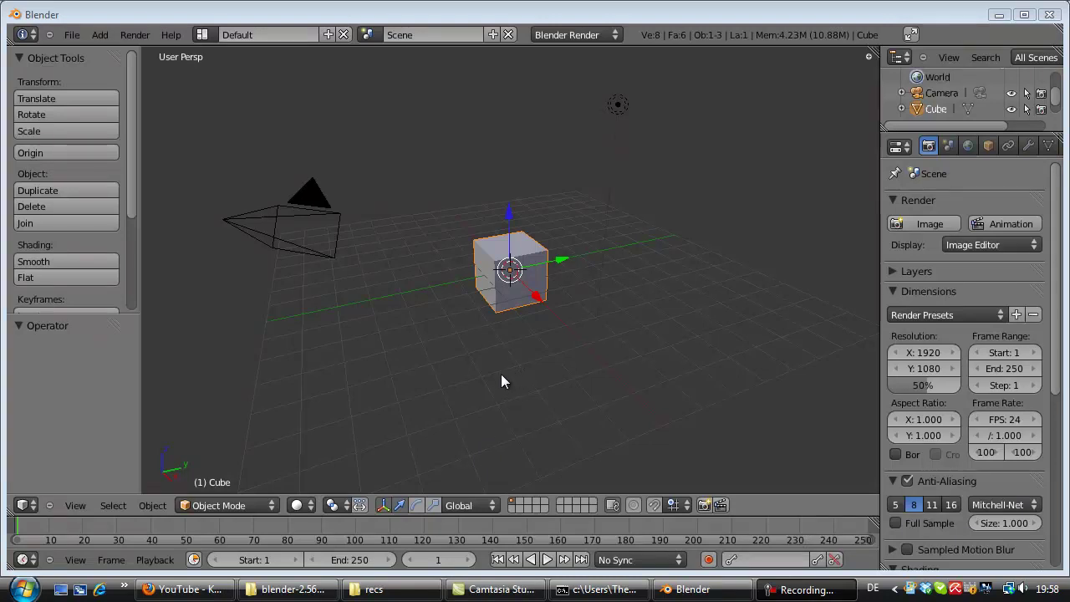
Orbit the view around the cube so the camera swings upward and to the left.
{"action": "middle_click_drag", "start_coordinate": [517, 346], "coordinate": [527, 370]}
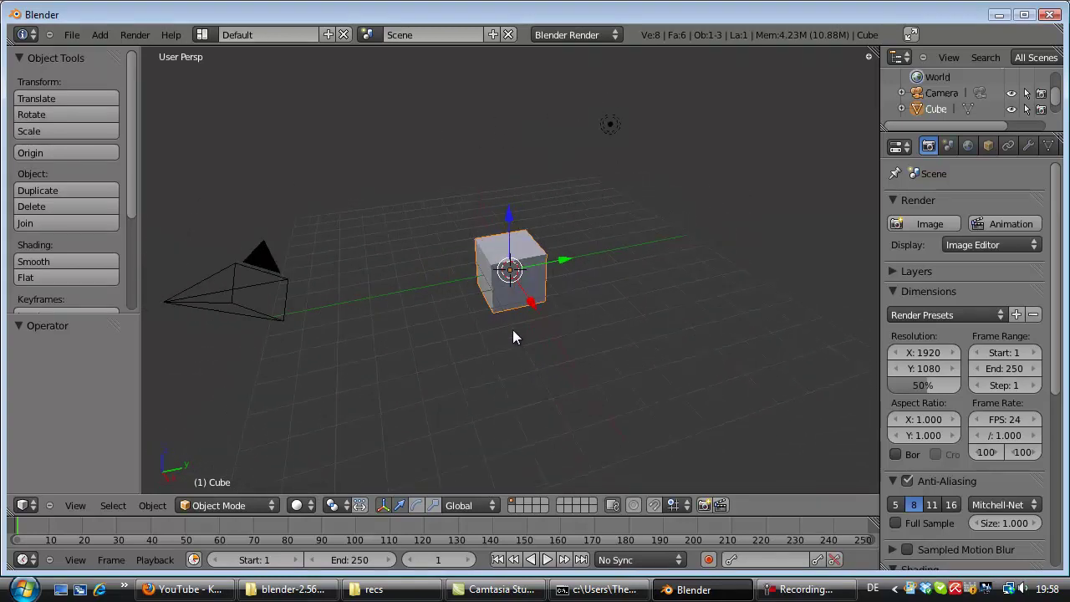
{"action": "mouse_move", "coordinate": [509, 308]}
{"action": "middle_mouse_down"}
{"action": "mouse_move", "coordinate": [492, 324]}
{"action": "mouse_move", "coordinate": [483, 315]}
{"action": "mouse_move", "coordinate": [505, 312]}
{"action": "middle_mouse_up"}
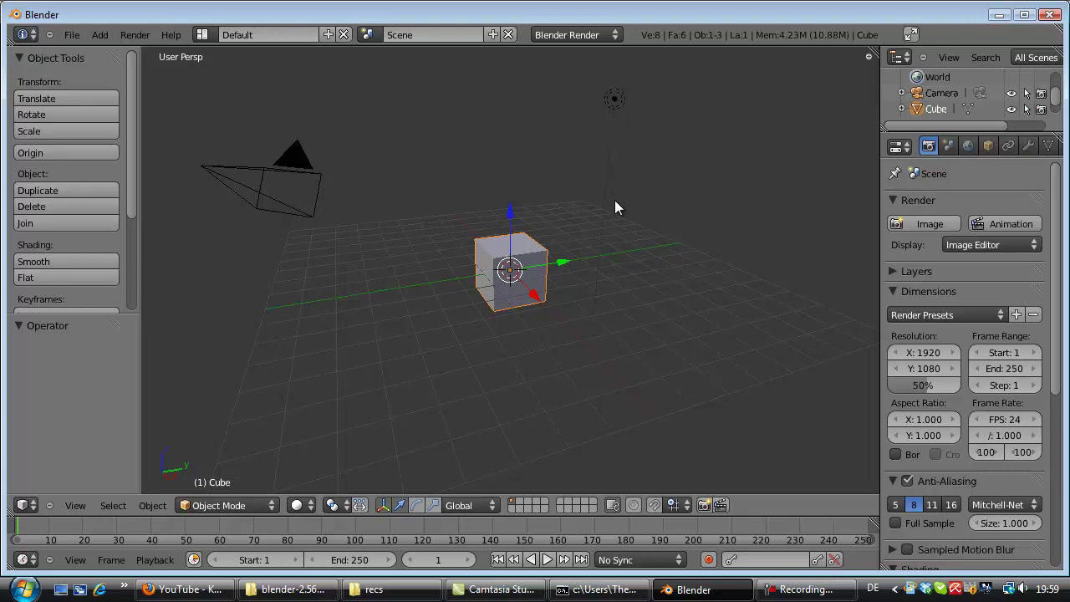
{"action": "middle_click_drag", "start_coordinate": [501, 309], "coordinate": [393, 267]}
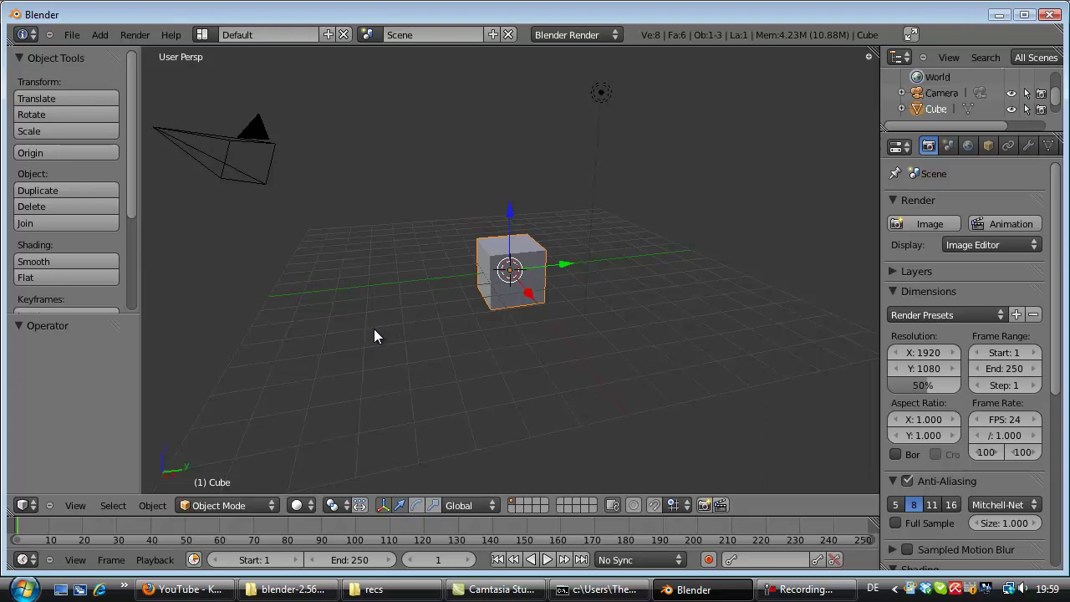
Zoom the view out and back in on the scene.
{"action": "scroll", "coordinate": [374, 328], "scroll_direction": "down", "scroll_amount": 2}
{"action": "scroll", "coordinate": [373, 326], "scroll_direction": "up", "scroll_amount": 2}
{"action": "scroll", "coordinate": [374, 326], "scroll_direction": "down", "scroll_amount": 4}
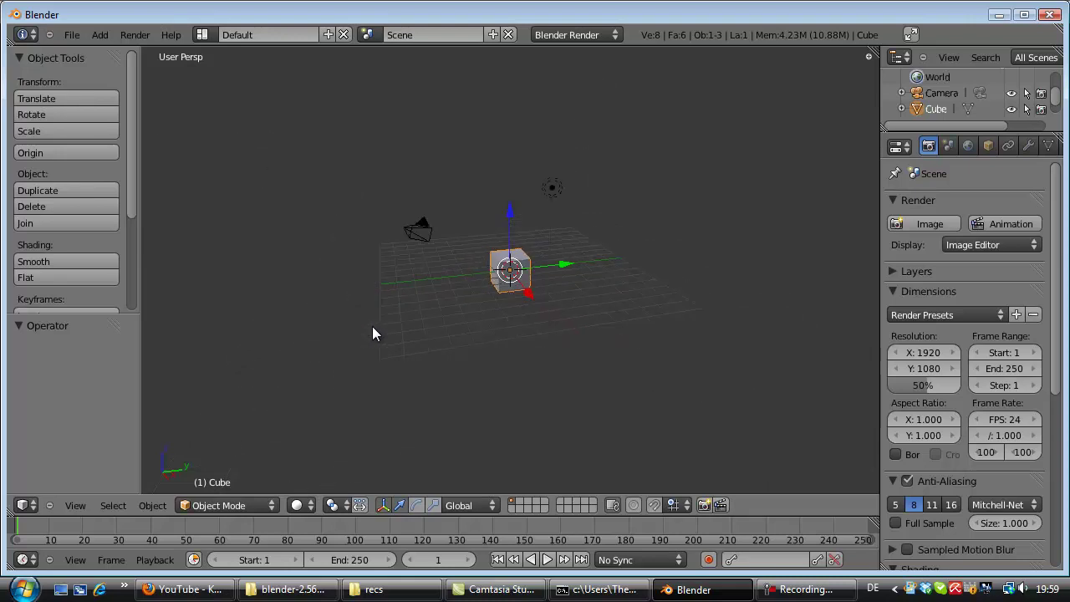
{"action": "scroll", "coordinate": [372, 326], "scroll_direction": "up", "scroll_amount": 3}
{"action": "scroll", "coordinate": [376, 340], "scroll_direction": "down", "scroll_amount": 3}
{"action": "scroll", "coordinate": [367, 345], "scroll_direction": "up", "scroll_amount": 2}
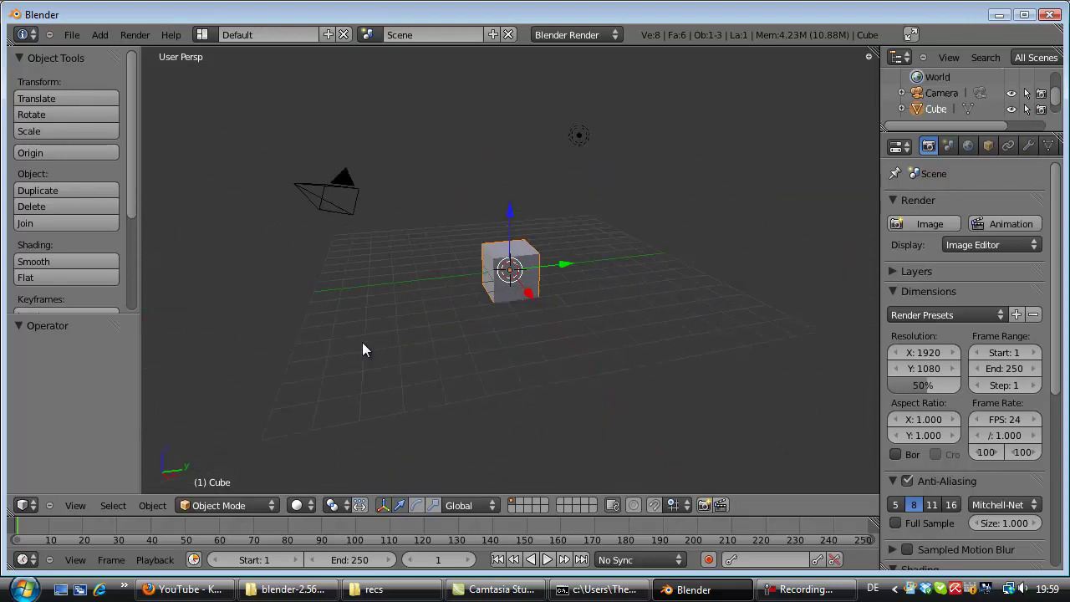
Orbit the view to look down on the cube, with camera and lamp upper left.
{"action": "middle_click_drag", "start_coordinate": [628, 274], "coordinate": [560, 296]}
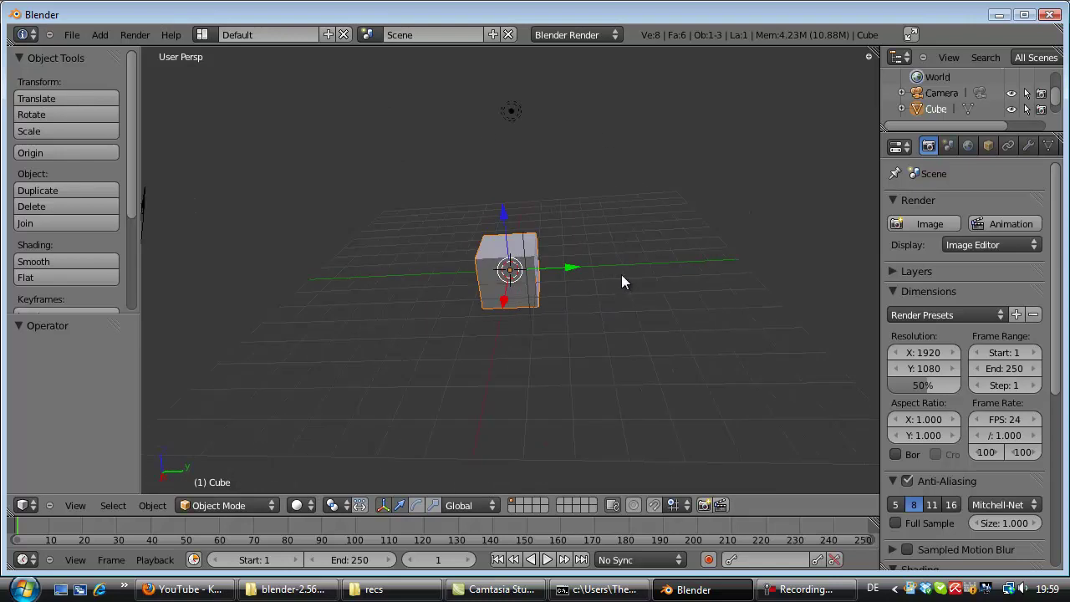
{"action": "middle_click_drag", "start_coordinate": [624, 274], "coordinate": [551, 314]}
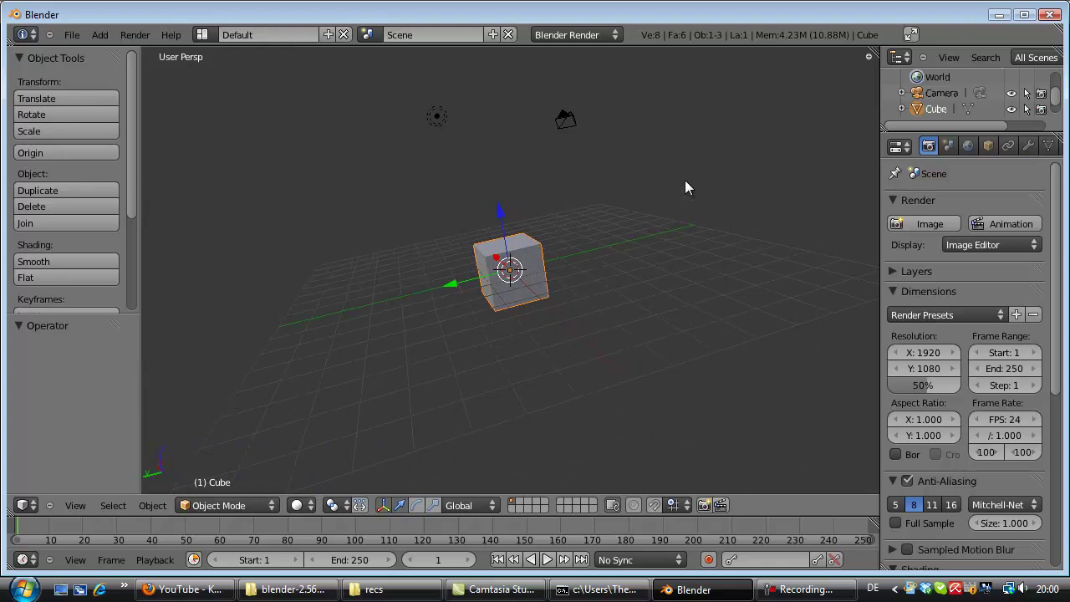
{"action": "middle_click_drag", "start_coordinate": [686, 181], "coordinate": [570, 257]}
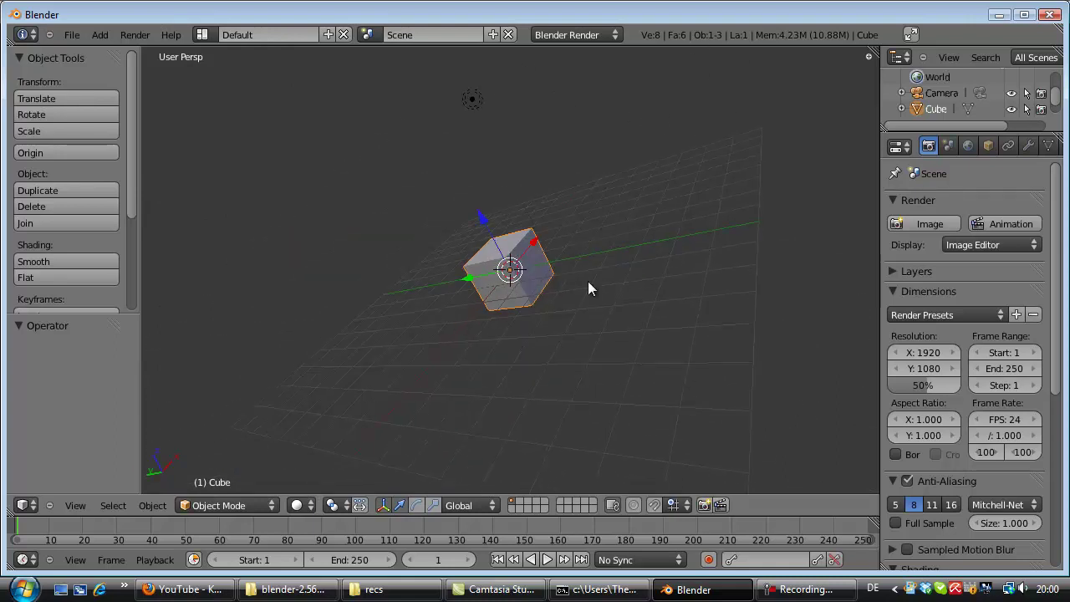
{"action": "middle_click_drag", "start_coordinate": [500, 287], "coordinate": [583, 322]}
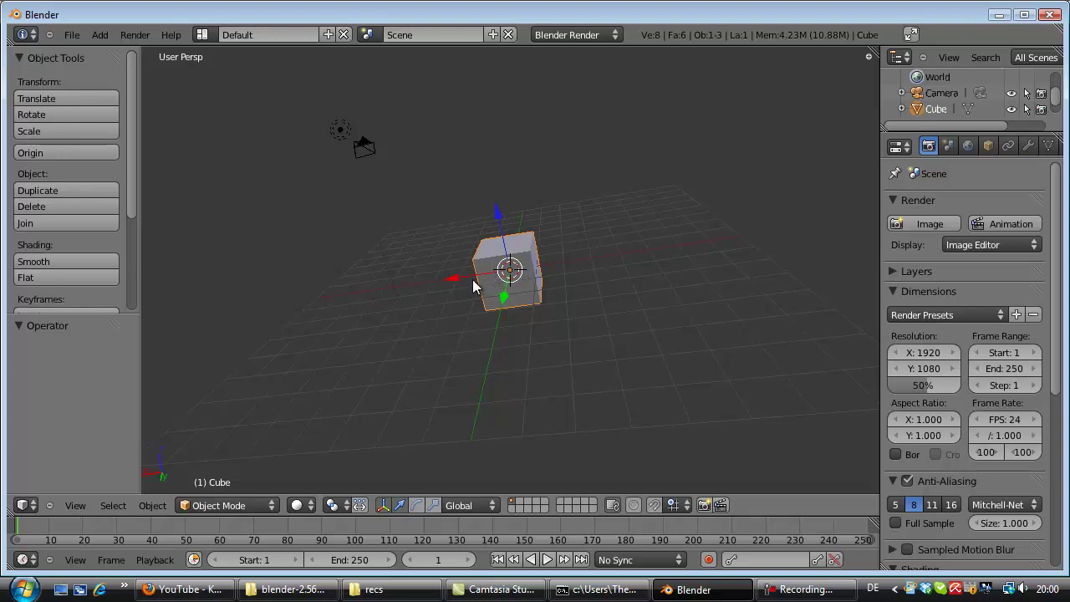
Move the cube up-left to about X 7.672, Y -0.631, Z 4.782, cancelling two further moves.
{"action": "key", "text": "g"}
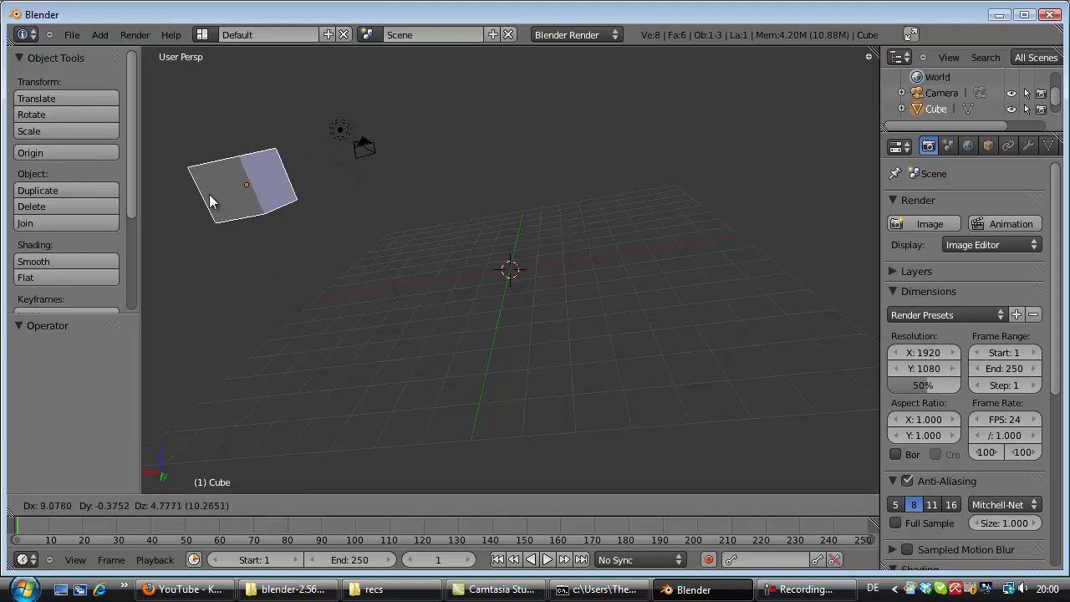
{"action": "left_click", "coordinate": [247, 192]}
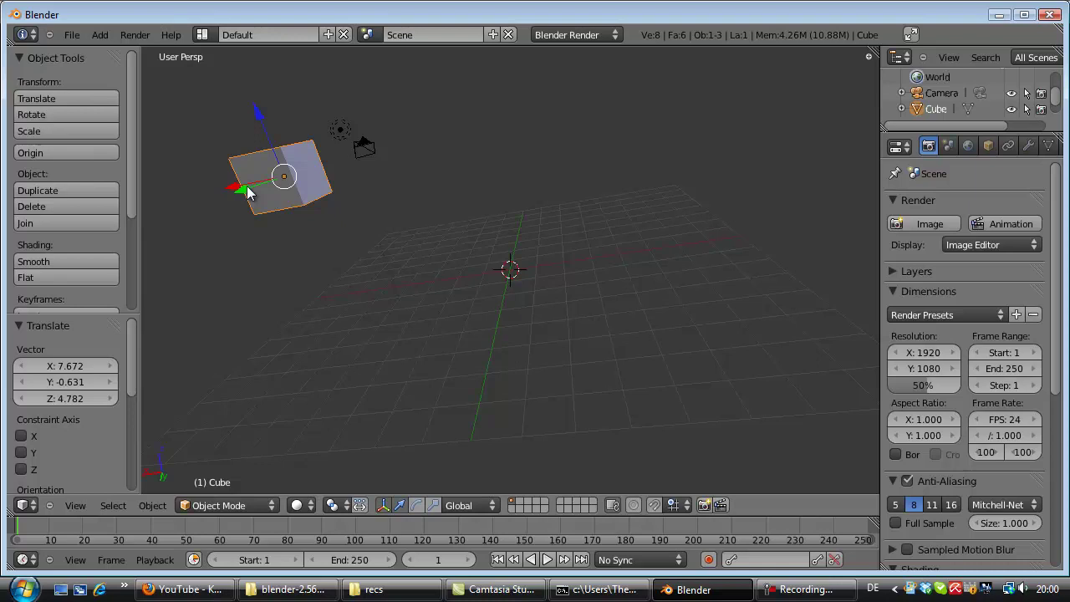
{"action": "key", "text": "g"}
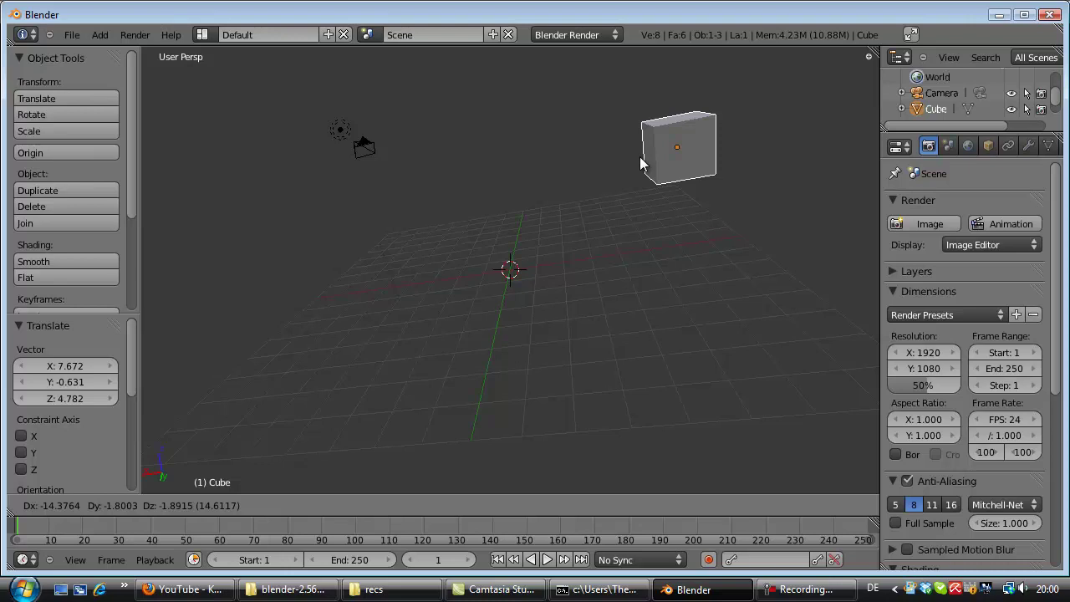
{"action": "right_click", "coordinate": [641, 164]}
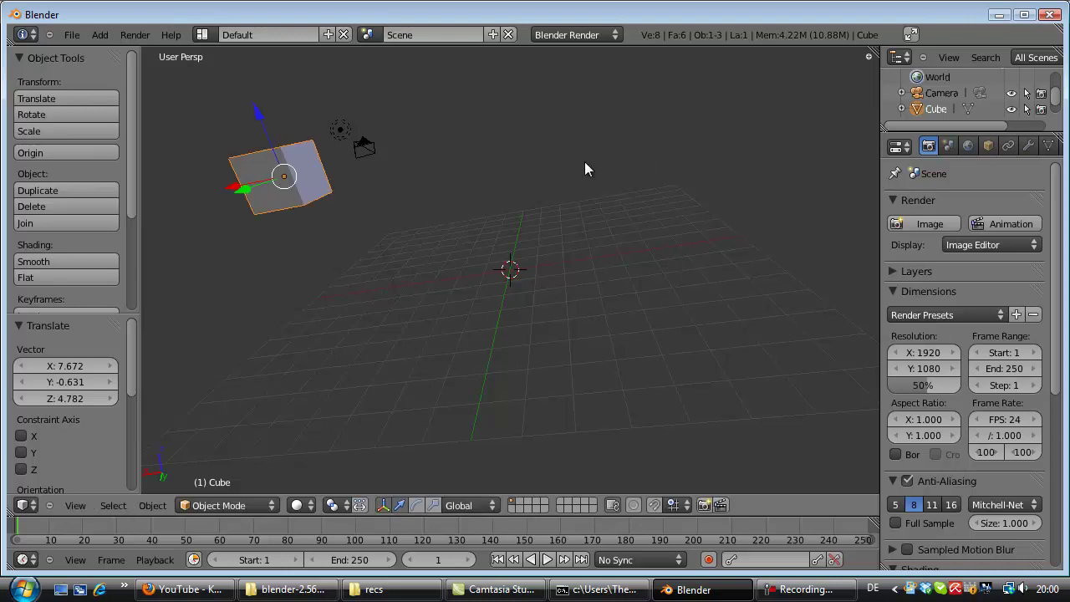
{"action": "key", "text": "g"}
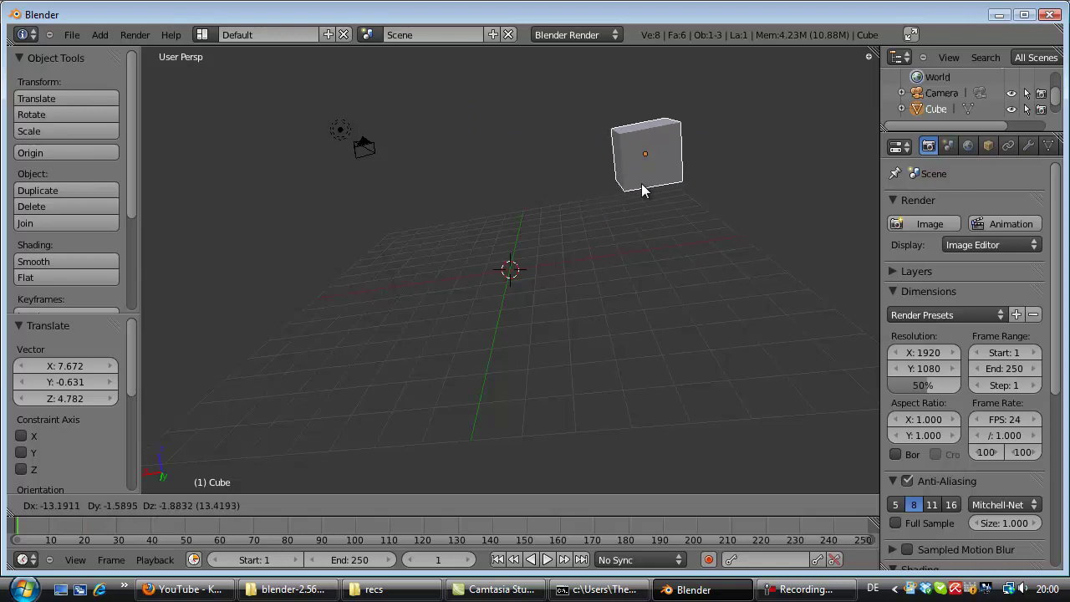
{"action": "right_click", "coordinate": [642, 188]}
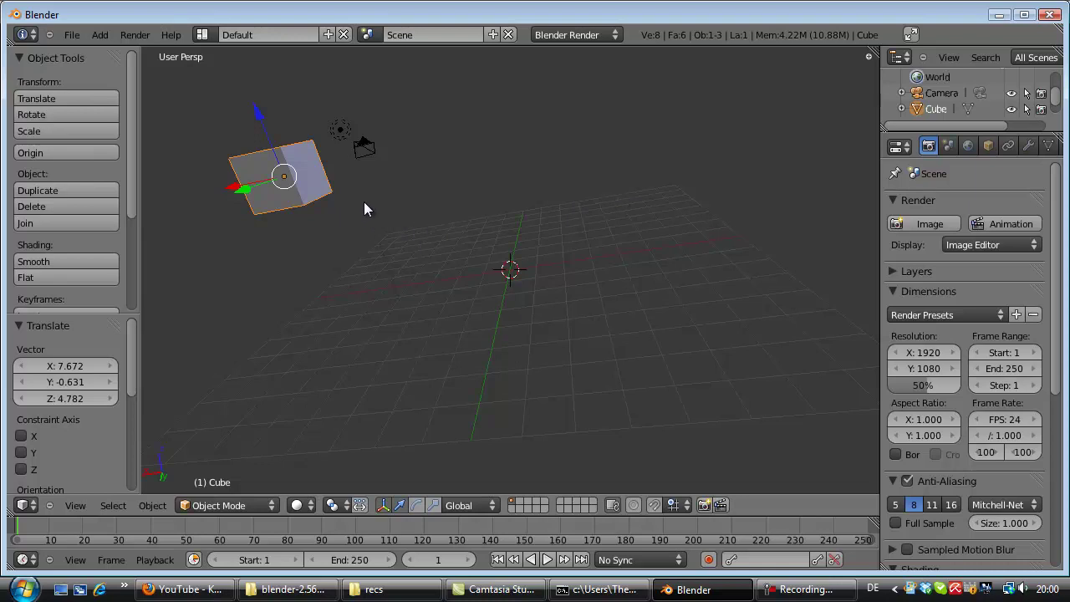
{"action": "scroll", "coordinate": [337, 213], "scroll_direction": "down", "scroll_amount": 2}
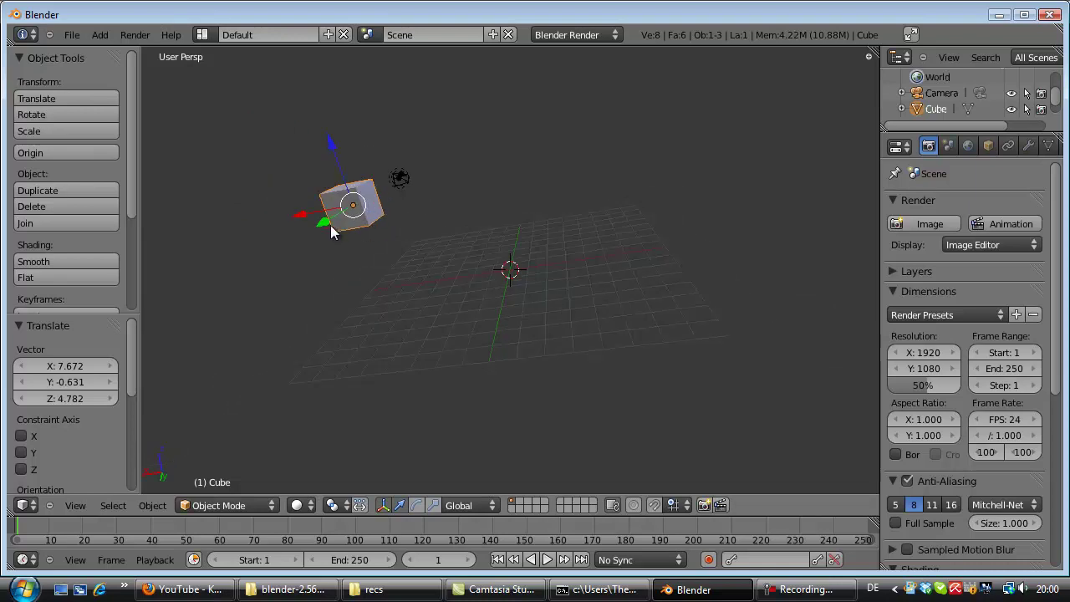
Move the cube back above the grid centre.
{"action": "key", "text": "g"}
{"action": "left_click", "coordinate": [473, 216]}
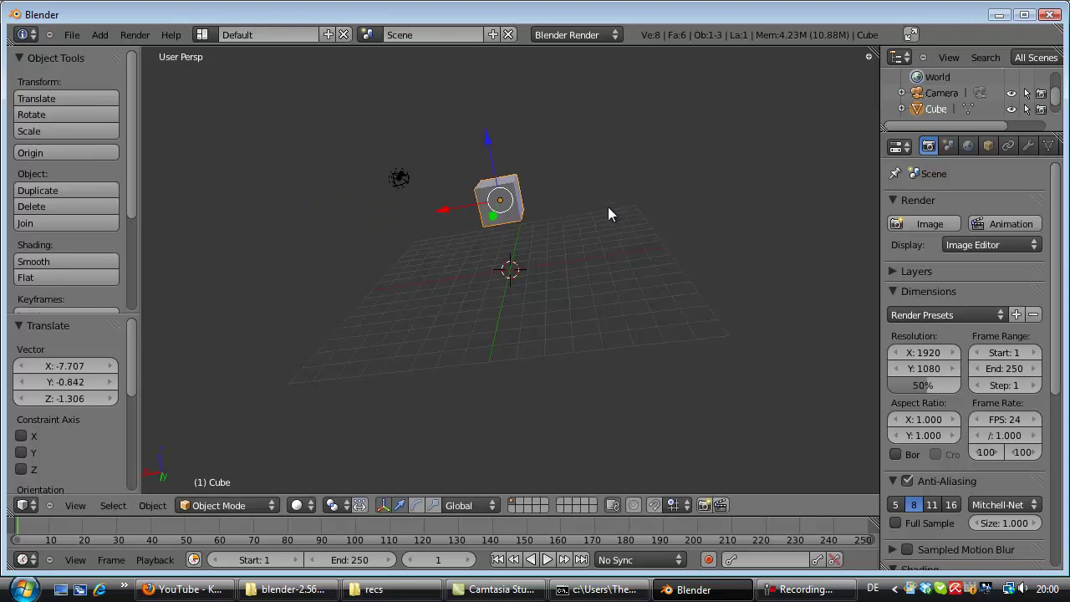
{"action": "middle_click_drag", "start_coordinate": [608, 215], "coordinate": [507, 206]}
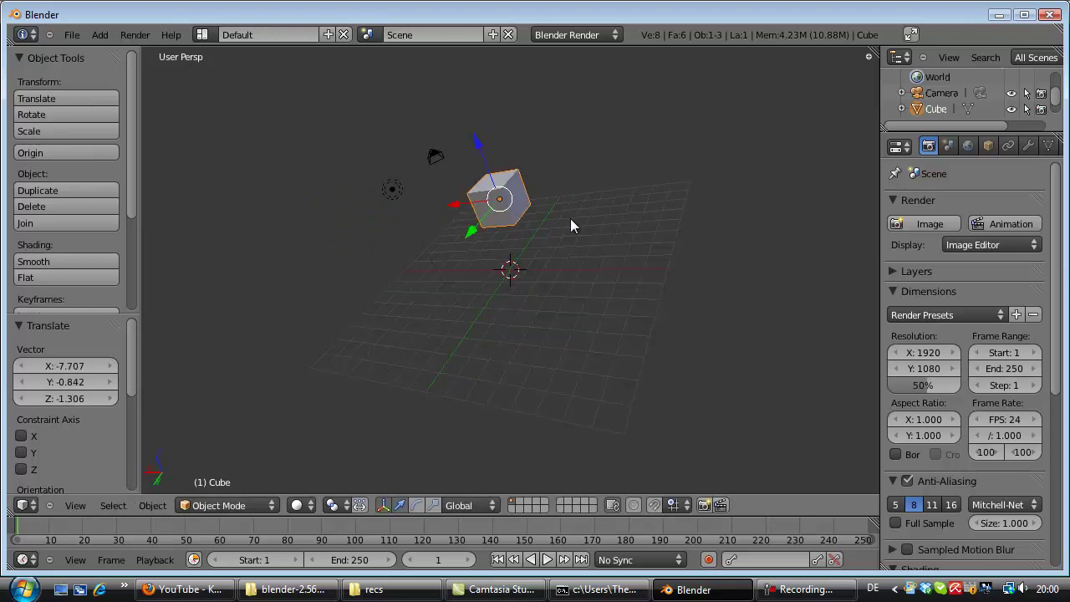
Enlarge the cube twice with the Scale tool.
{"action": "key", "text": "s"}
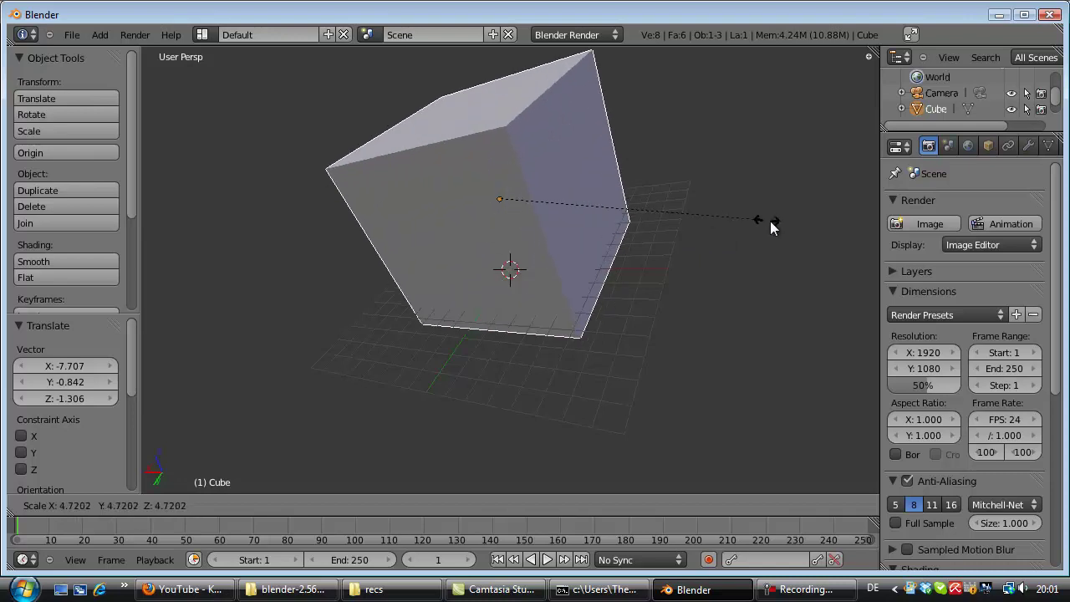
{"action": "left_click", "coordinate": [347, 250]}
{"action": "scroll", "coordinate": [332, 262], "scroll_direction": "down", "scroll_amount": 5}
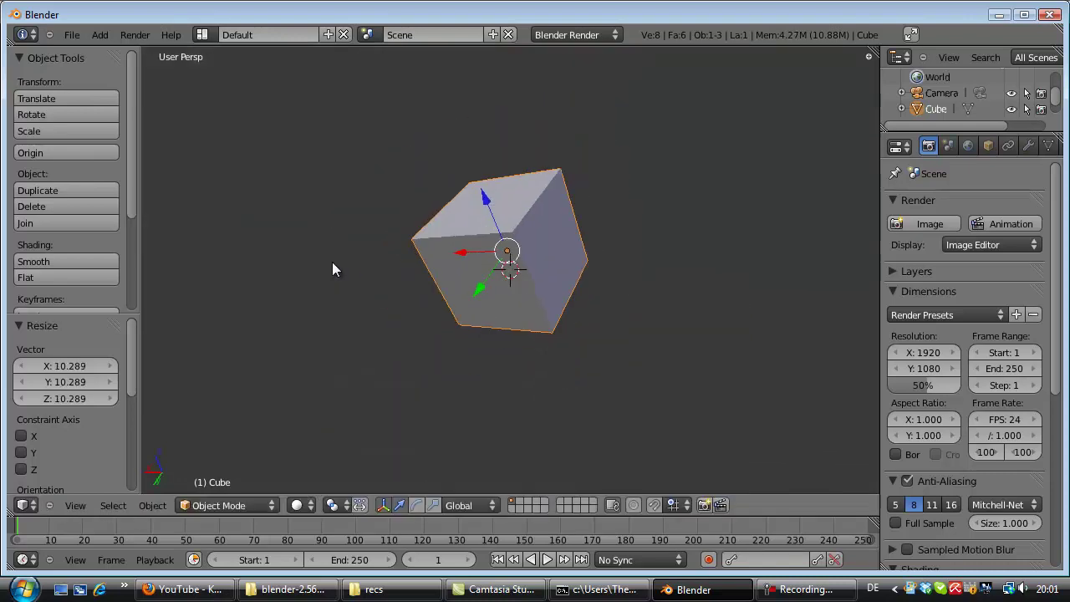
{"action": "key", "text": "s"}
{"action": "left_click", "coordinate": [176, 79]}
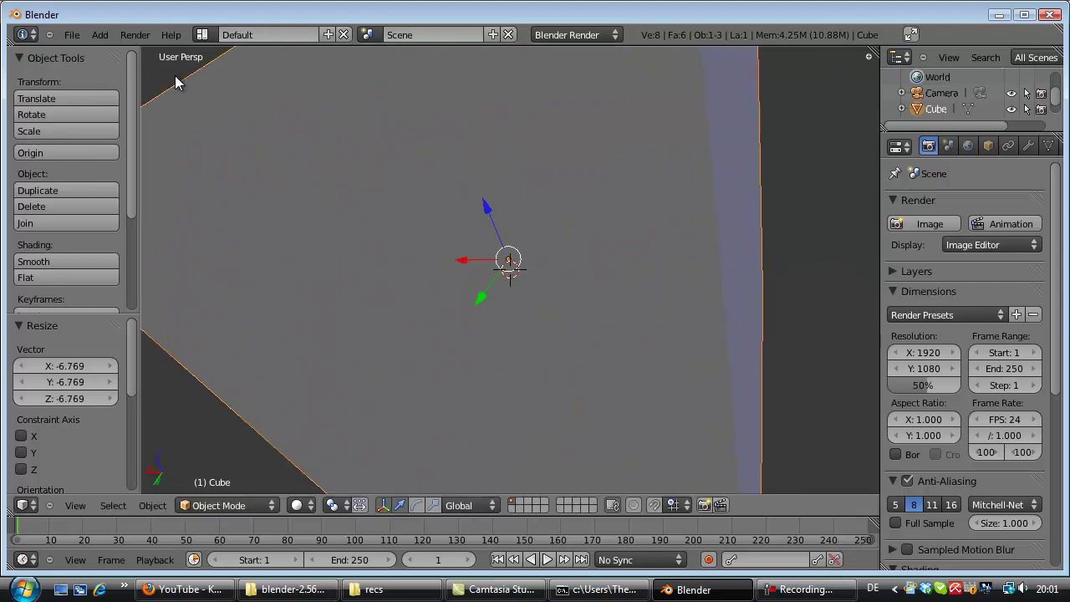
{"action": "scroll", "coordinate": [67, 167], "scroll_direction": "down", "scroll_amount": 3}
{"action": "scroll", "coordinate": [420, 159], "scroll_direction": "down", "scroll_amount": 4}
{"action": "scroll", "coordinate": [417, 185], "scroll_direction": "up", "scroll_amount": 6}
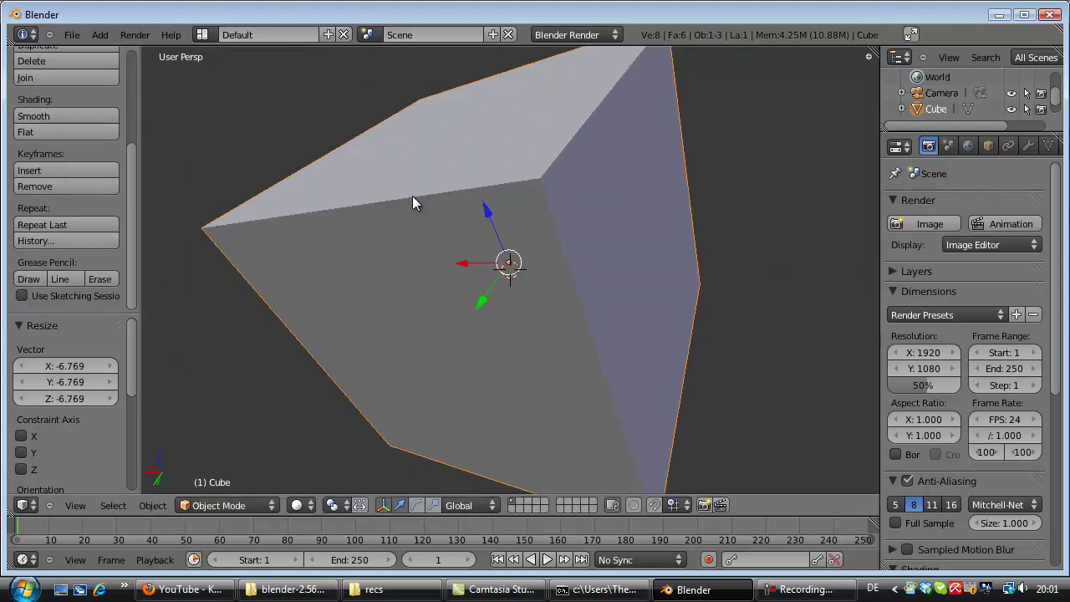
{"action": "scroll", "coordinate": [477, 172], "scroll_direction": "down", "scroll_amount": 2}
Shrink the cube down to a small size, about 0.145 scale.
{"action": "key", "text": "s"}
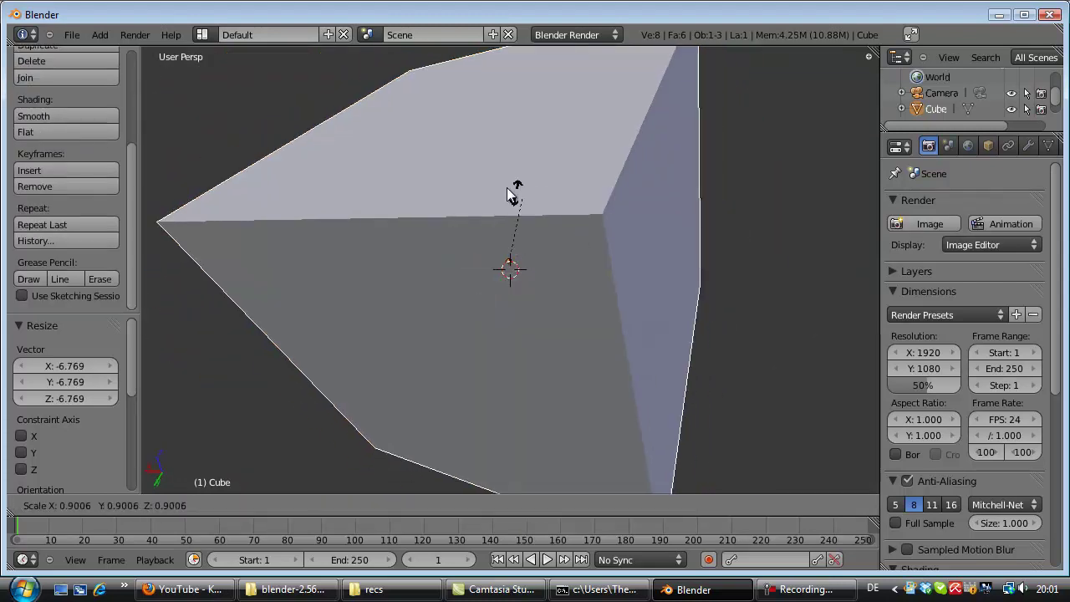
{"action": "left_click", "coordinate": [510, 266]}
{"action": "scroll", "coordinate": [502, 266], "scroll_direction": "up", "scroll_amount": 8}
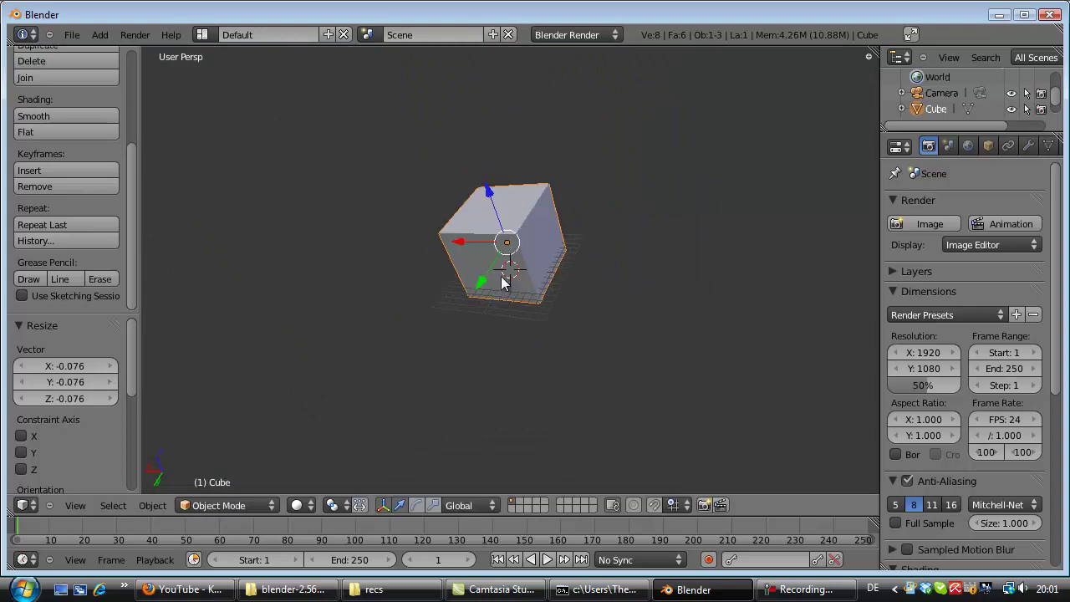
{"action": "key", "text": "s"}
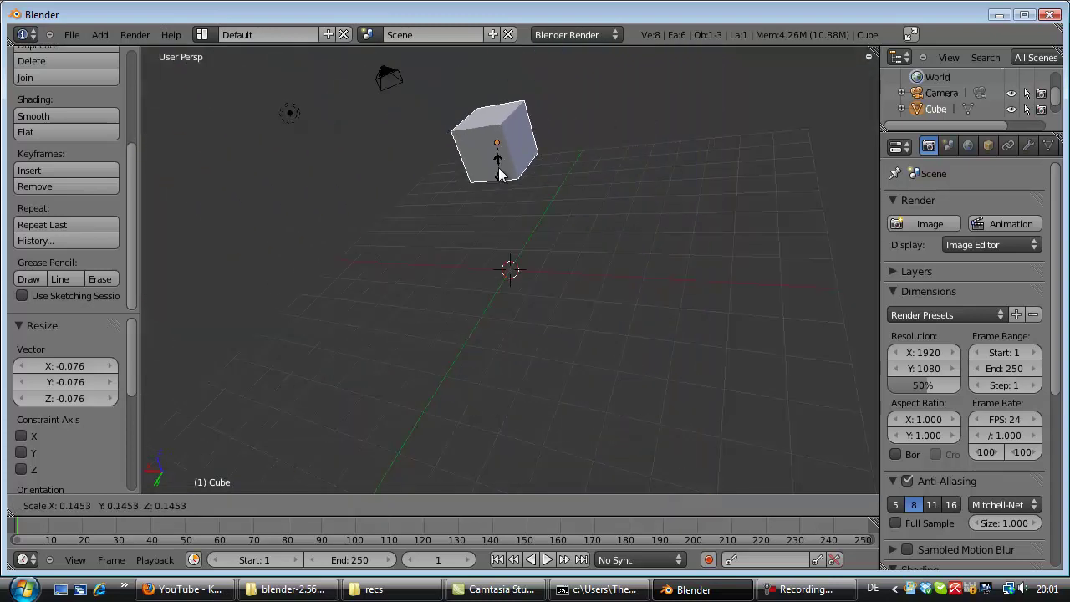
{"action": "left_click", "coordinate": [499, 168]}
{"action": "middle_click_drag", "start_coordinate": [440, 267], "coordinate": [447, 235]}
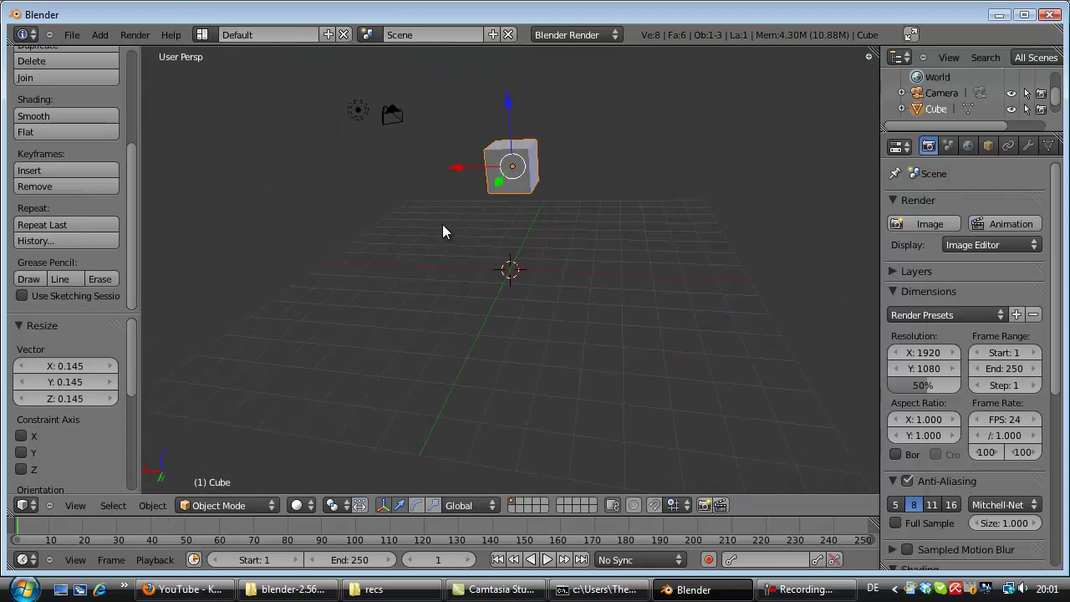
{"action": "key", "text": "z"}
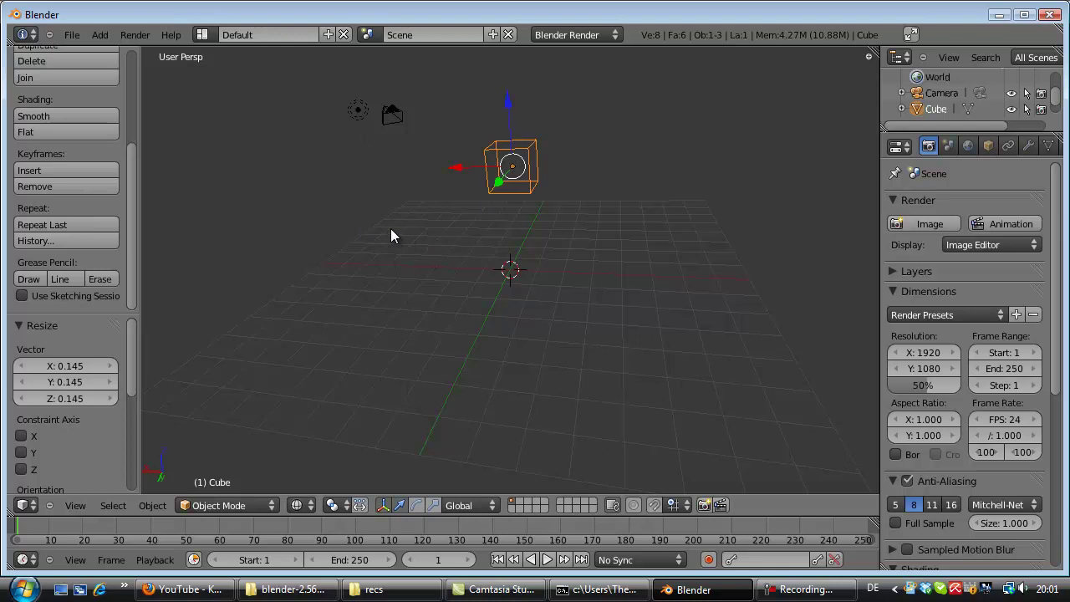
{"action": "key", "text": "z"}
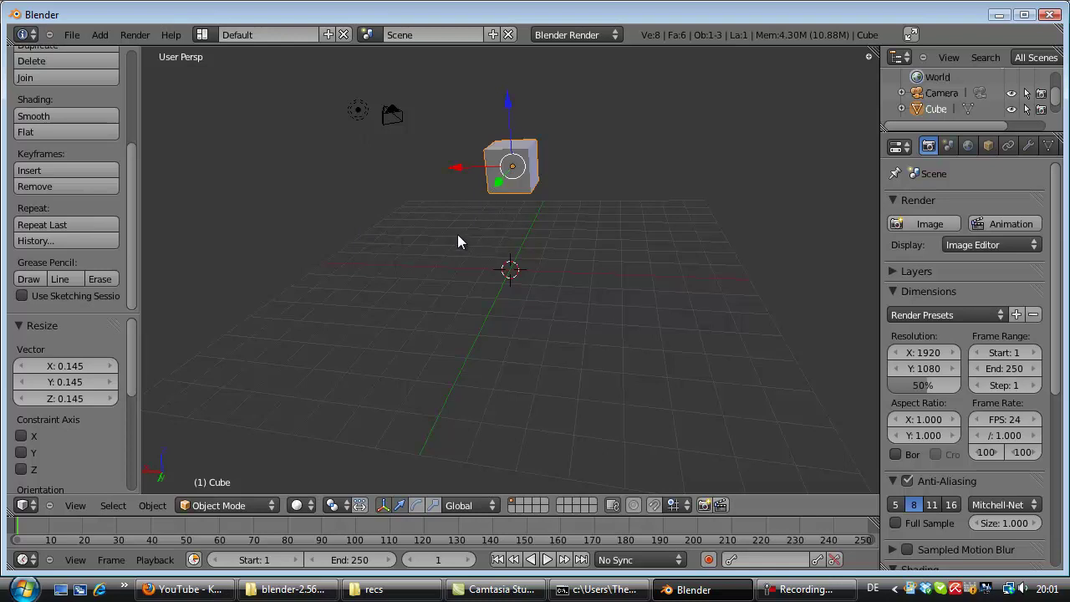
{"action": "key", "text": "s"}
{"action": "left_click", "coordinate": [384, 334]}
{"action": "scroll", "coordinate": [414, 283], "scroll_direction": "down", "scroll_amount": 1}
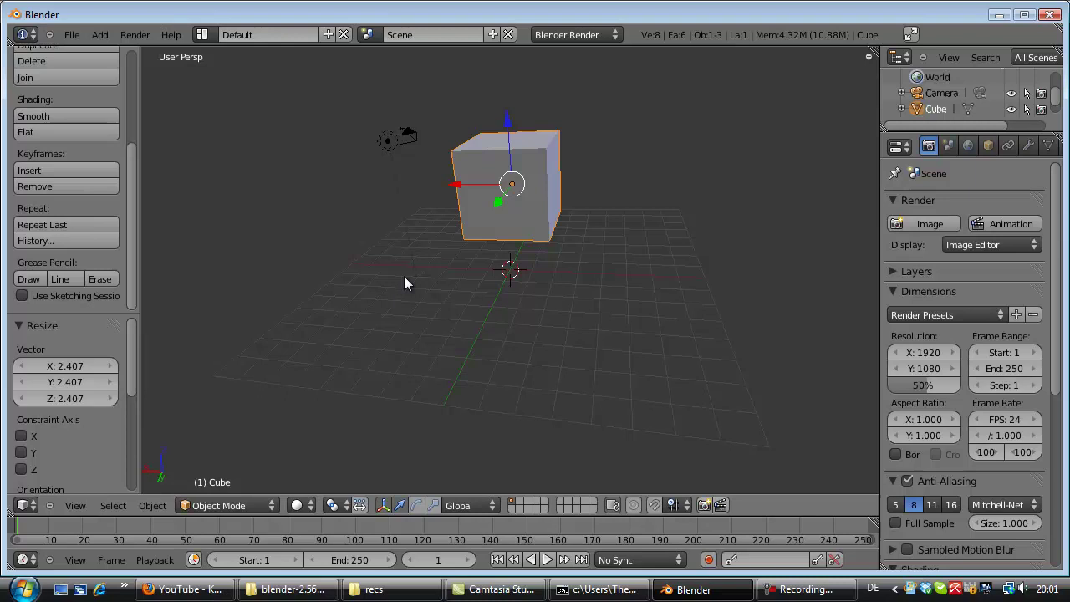
{"action": "key", "text": "ctrl+z"}
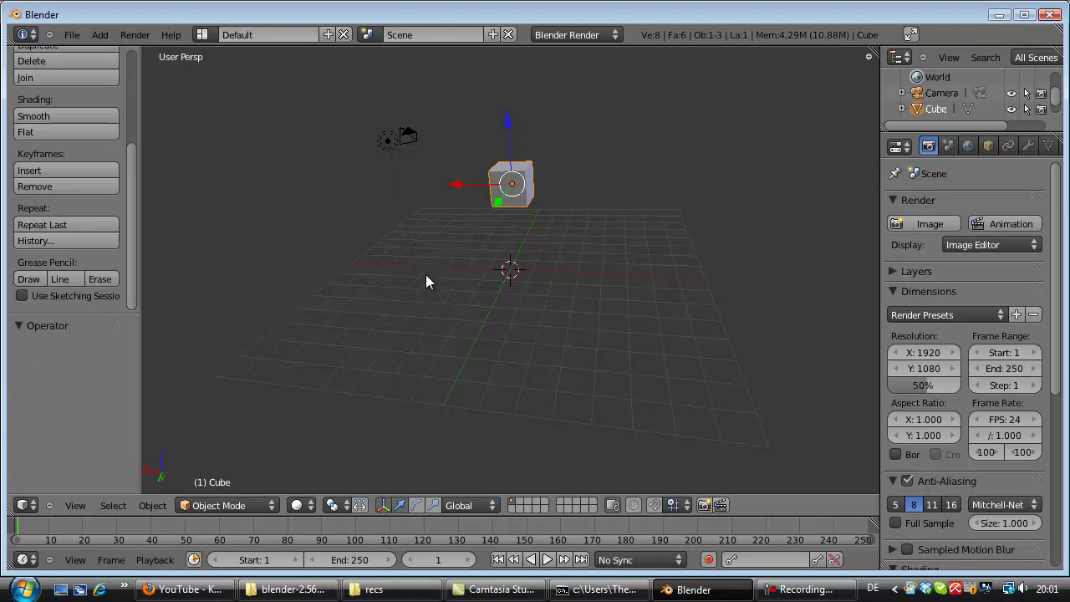
{"action": "key", "text": "s"}
{"action": "left_click", "coordinate": [328, 349]}
{"action": "key", "text": "s"}
{"action": "left_click", "coordinate": [355, 294]}
{"action": "key", "text": "s"}
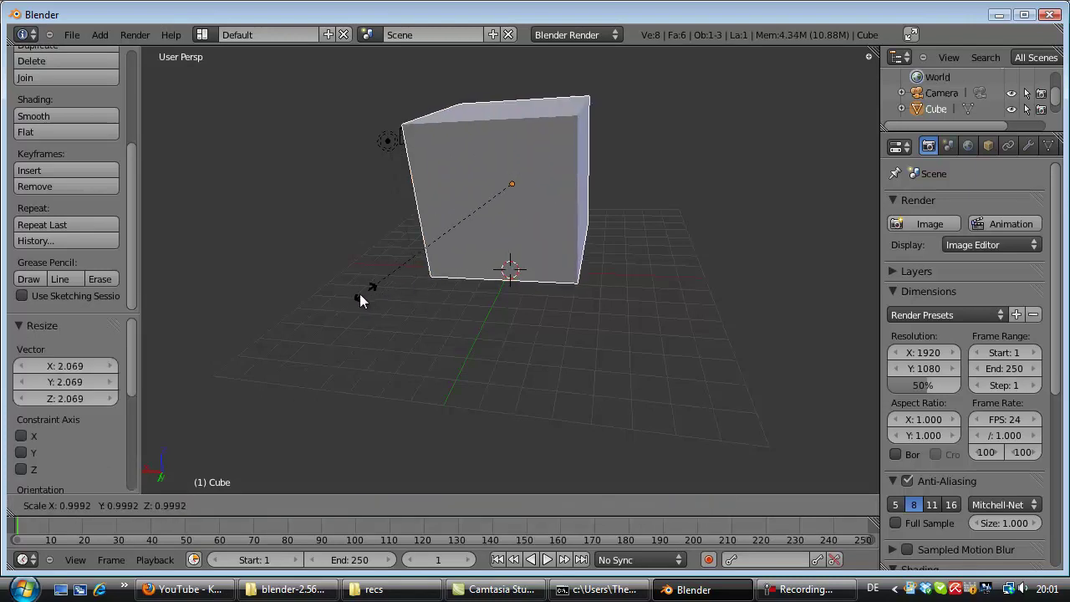
{"action": "left_click", "coordinate": [295, 331]}
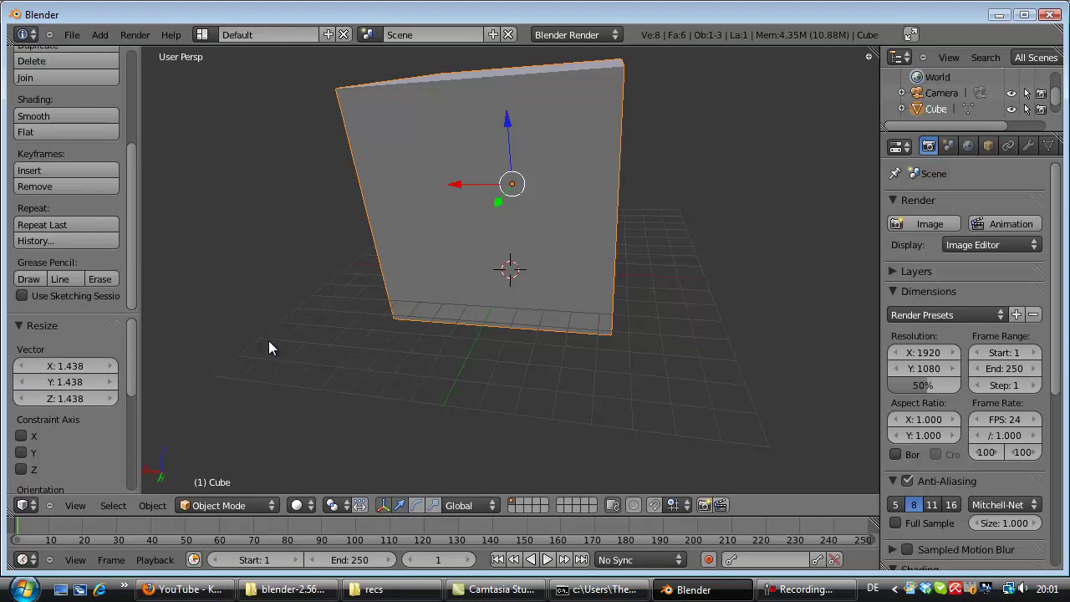
{"action": "key", "text": "ctrl+z"}
{"action": "key", "text": "ctrl+z"}
{"action": "key", "text": "ctrl+z"}
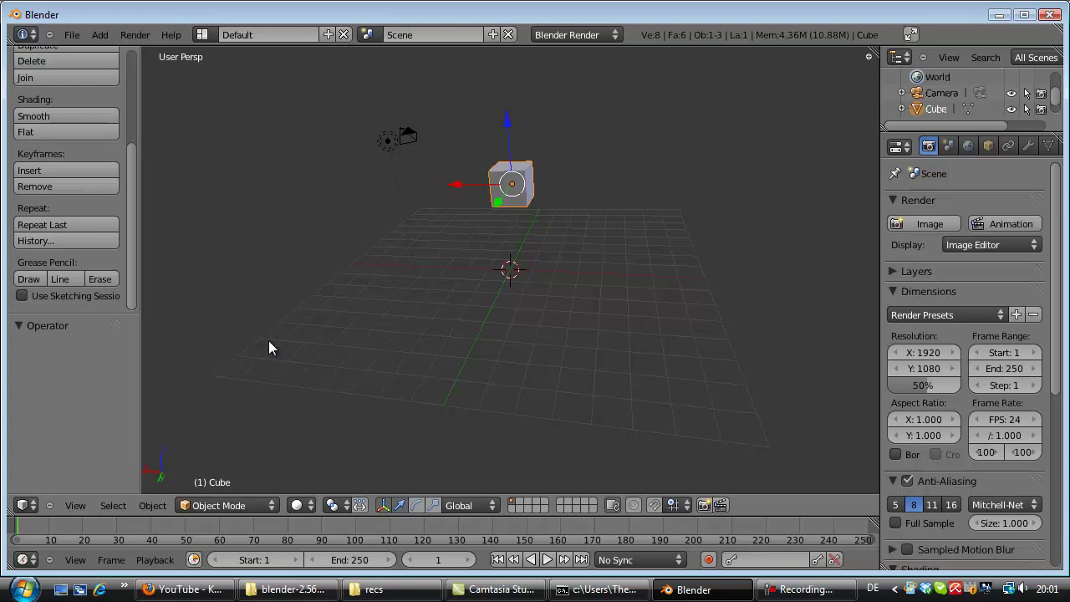
{"action": "scroll", "coordinate": [406, 251], "scroll_direction": "up", "scroll_amount": 2}
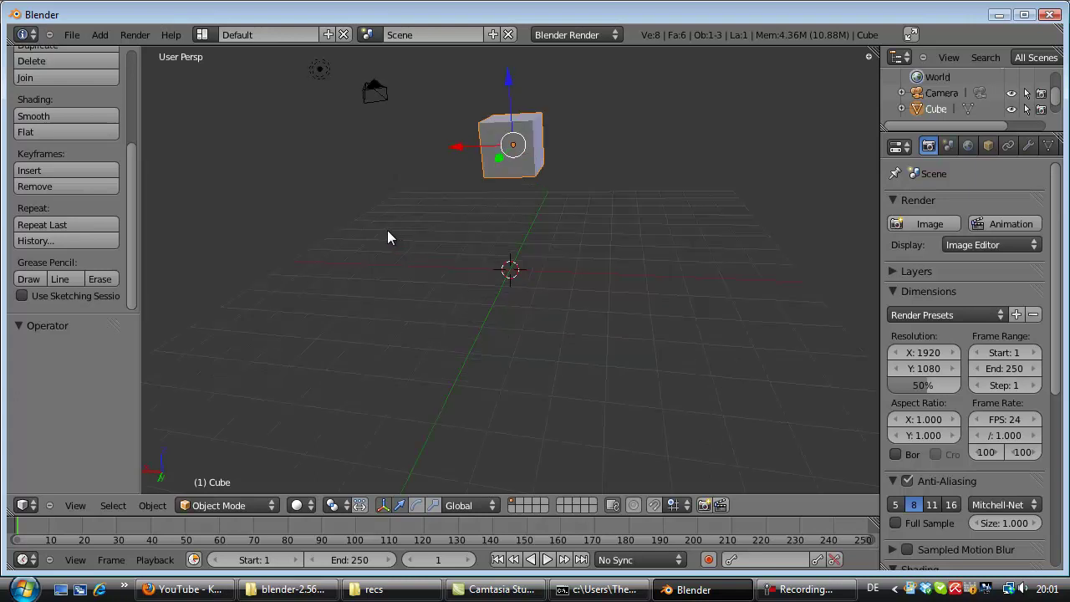
{"action": "scroll", "coordinate": [387, 232], "scroll_direction": "down", "scroll_amount": 3}
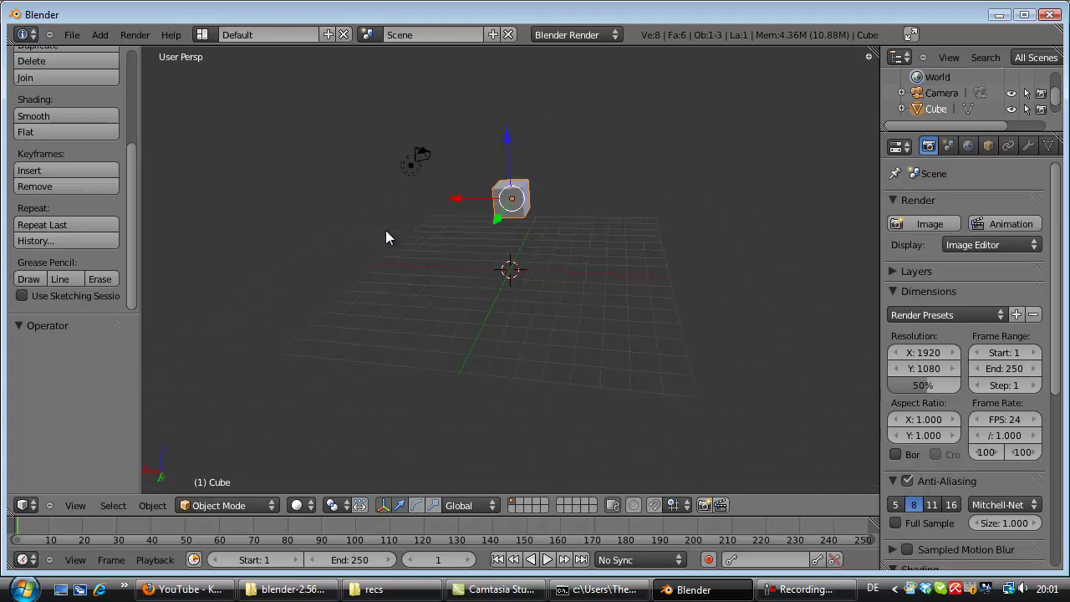
{"action": "scroll", "coordinate": [380, 231], "scroll_direction": "up", "scroll_amount": 1}
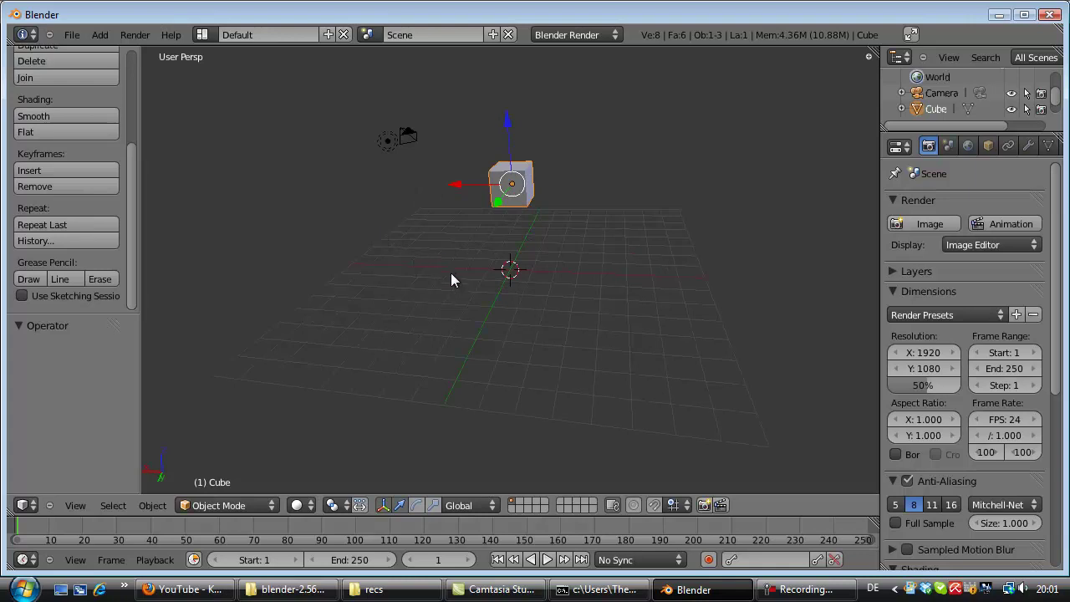
{"action": "middle_click_drag", "start_coordinate": [451, 274], "coordinate": [410, 279]}
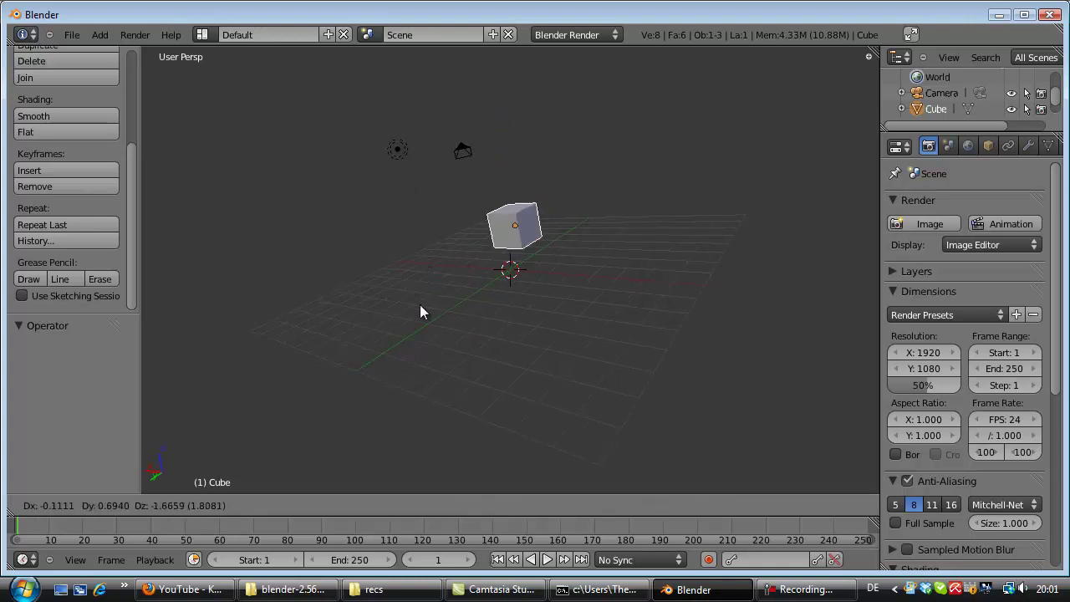
Place the cube up and to the right, cancelling a second move.
{"action": "left_click", "coordinate": [449, 289]}
{"action": "key", "text": "g"}
{"action": "right_click", "coordinate": [409, 347]}
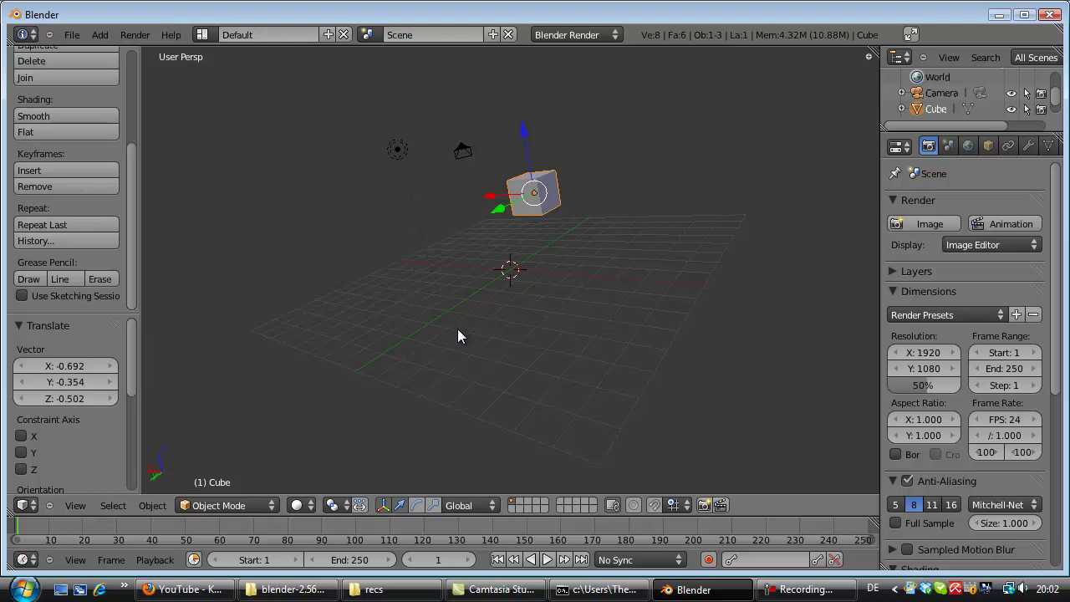
Rotate the cube several times, checking it from a new view angle.
{"action": "key", "text": "r"}
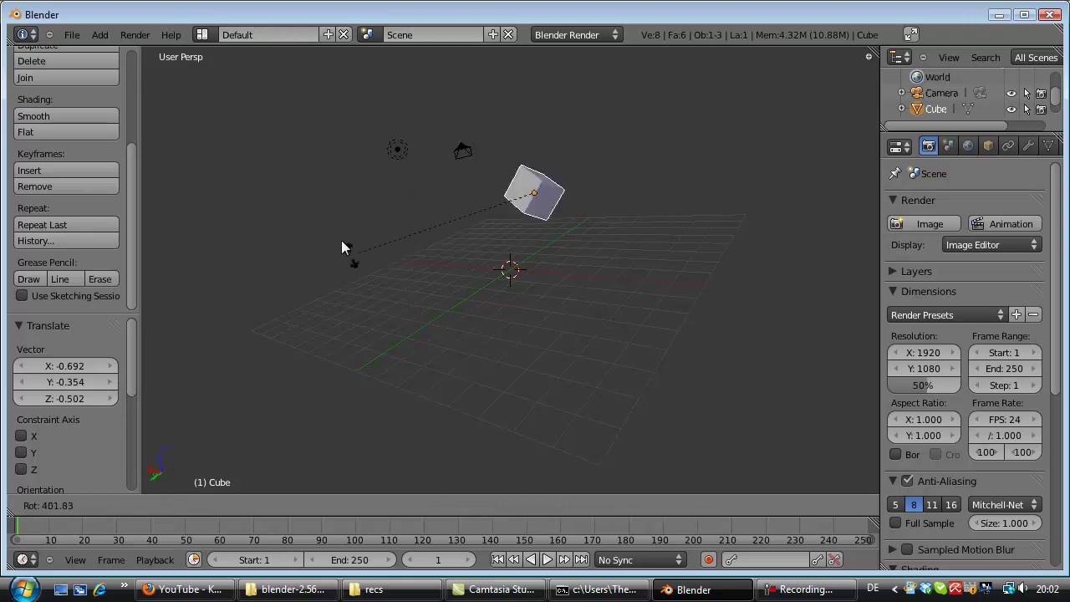
{"action": "left_click", "coordinate": [401, 138]}
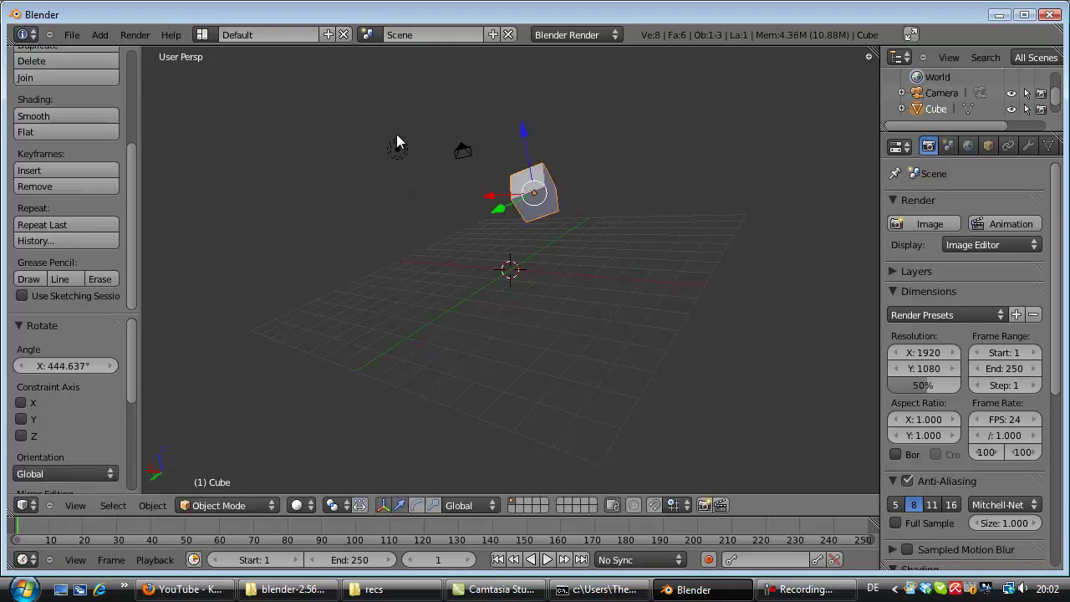
{"action": "key", "text": "r"}
{"action": "left_click", "coordinate": [547, 312]}
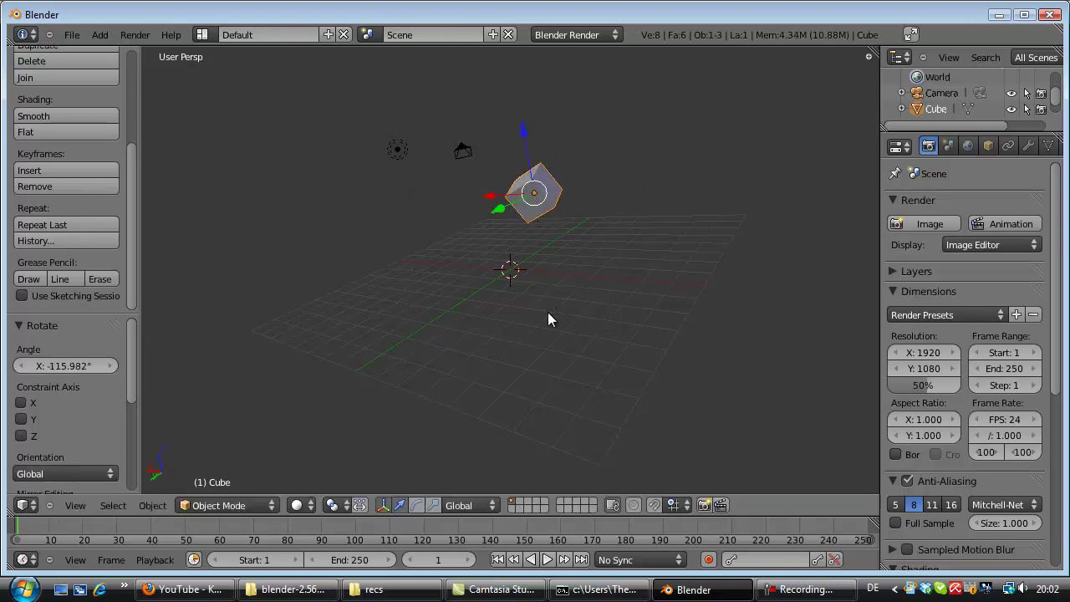
{"action": "middle_click_drag", "start_coordinate": [677, 221], "coordinate": [502, 310]}
{"action": "key", "text": "r"}
{"action": "left_click", "coordinate": [511, 319]}
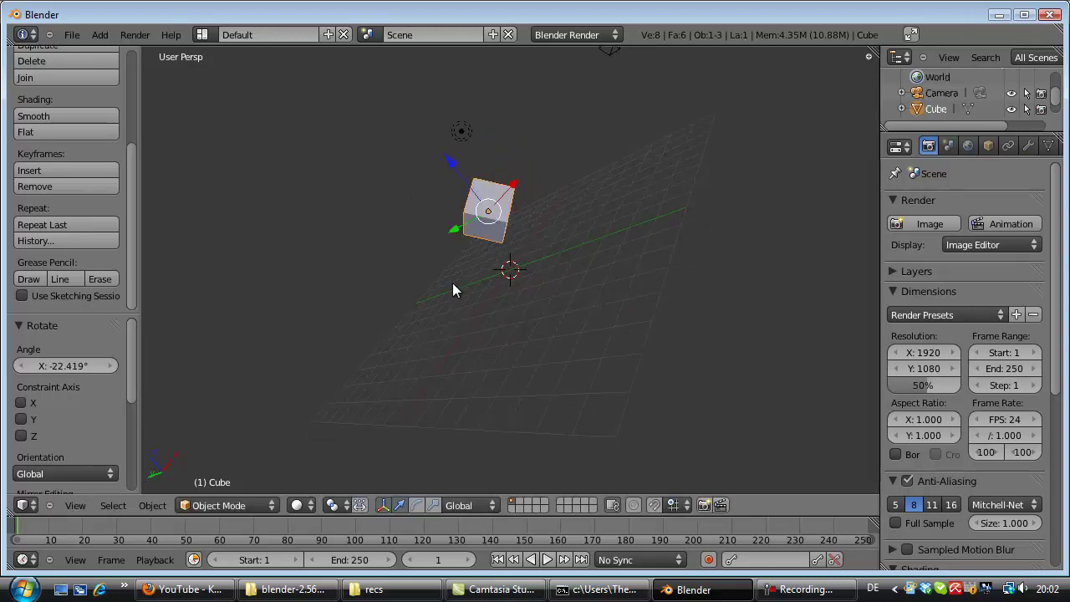
{"action": "key", "text": "r"}
{"action": "left_click", "coordinate": [427, 271]}
Keep rotating the cube until it is tilted about -27.037°, with the grid lying flat.
{"action": "middle_click_drag", "start_coordinate": [441, 275], "coordinate": [461, 319]}
{"action": "key", "text": "r"}
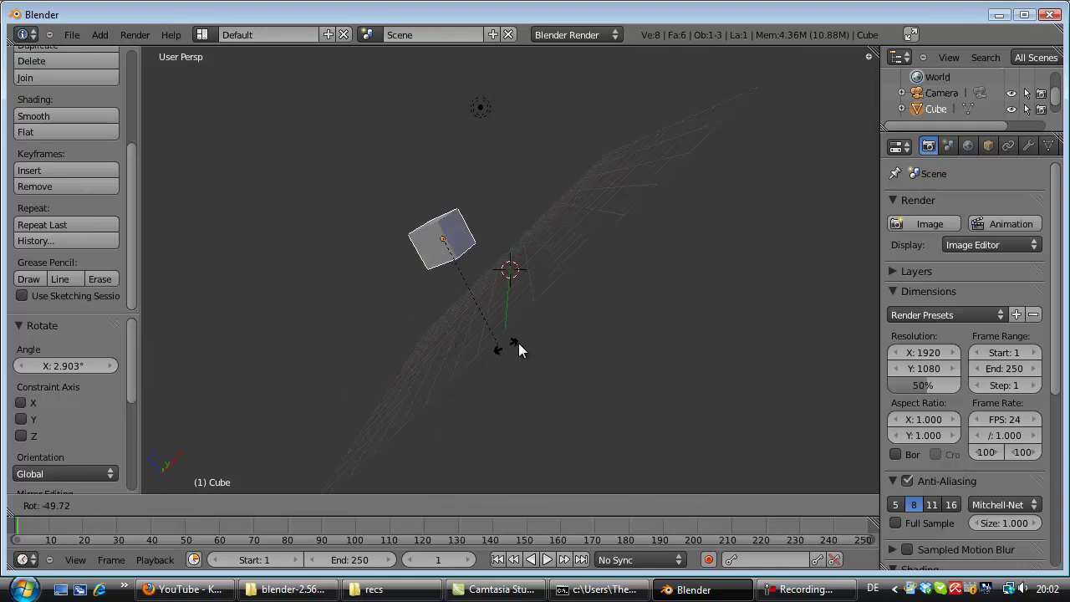
{"action": "left_click", "coordinate": [384, 313]}
{"action": "middle_click_drag", "start_coordinate": [383, 313], "coordinate": [498, 298]}
{"action": "key", "text": "r"}
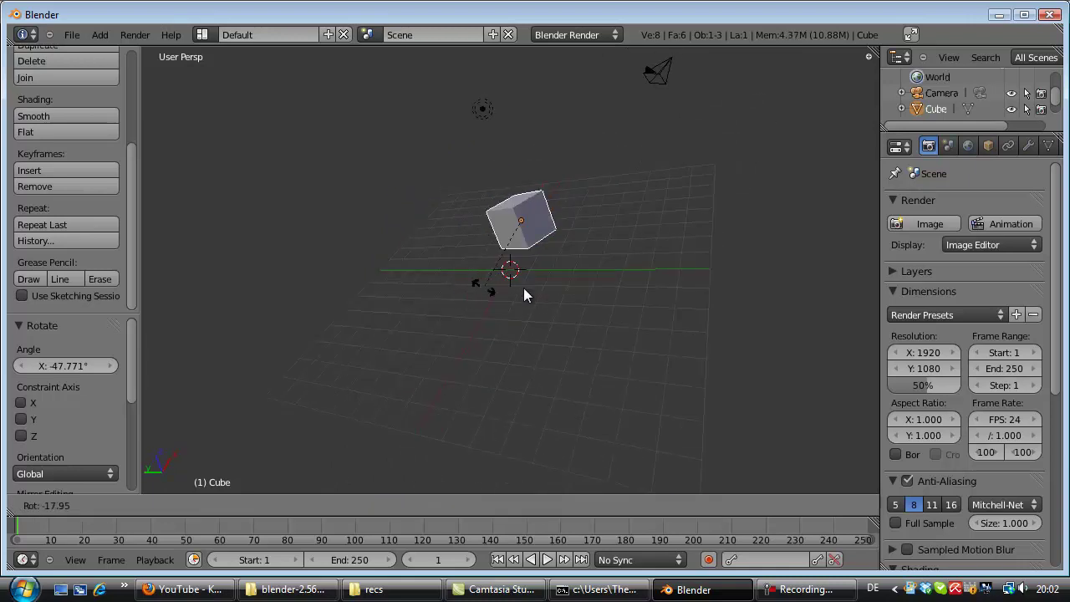
{"action": "left_click", "coordinate": [539, 291]}
{"action": "middle_click_drag", "start_coordinate": [564, 339], "coordinate": [371, 419]}
{"action": "key", "text": "r"}
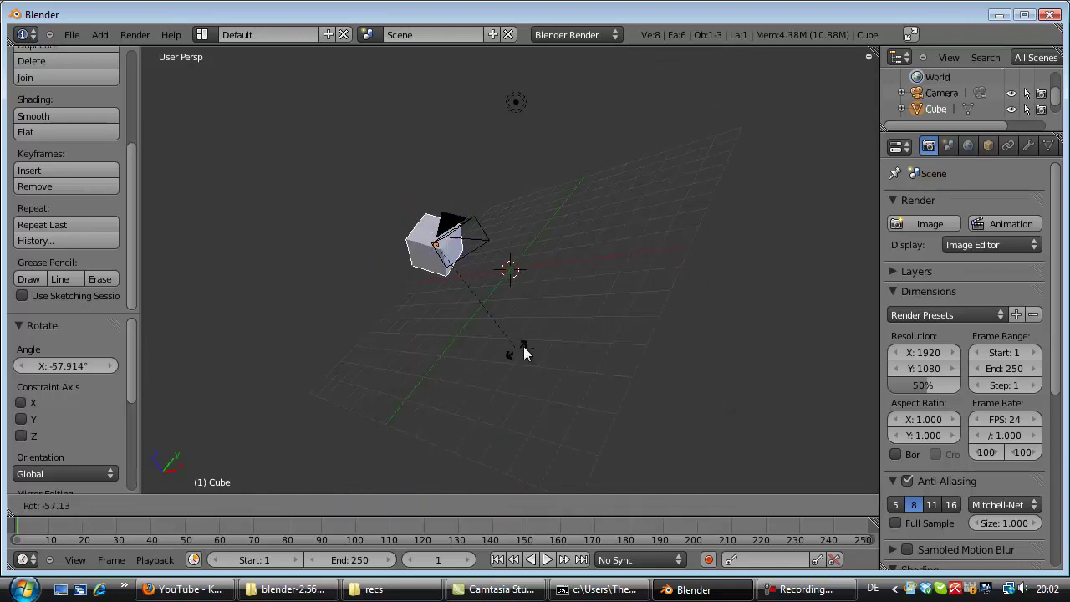
{"action": "left_click", "coordinate": [444, 347]}
{"action": "middle_click_drag", "start_coordinate": [398, 341], "coordinate": [595, 293]}
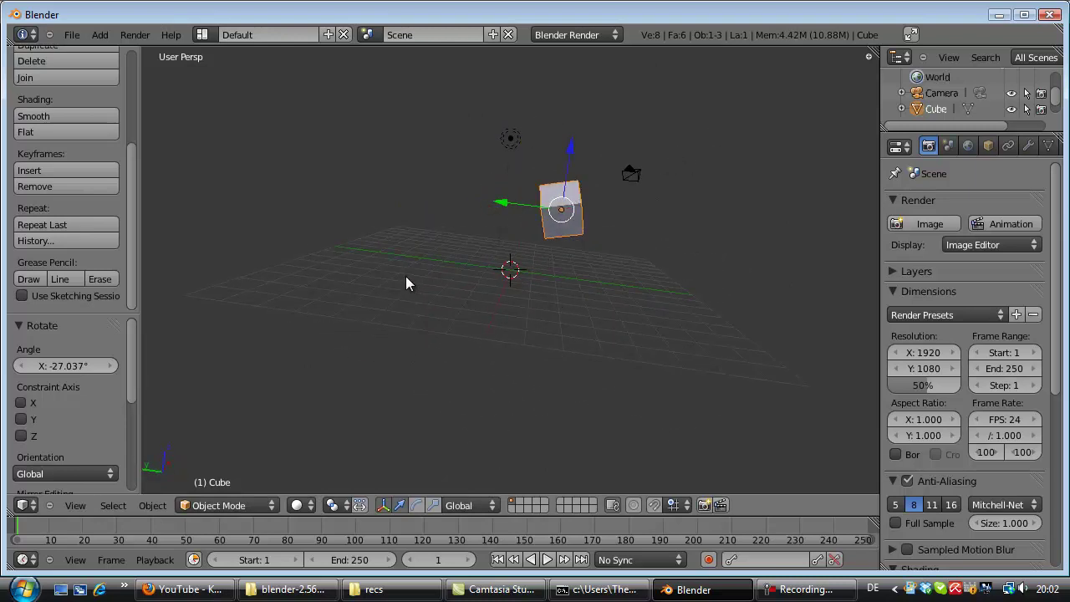
Clear the cube's rotation, move it, enlarge it to 1.421 and rotate it.
{"action": "key", "text": "alt+r"}
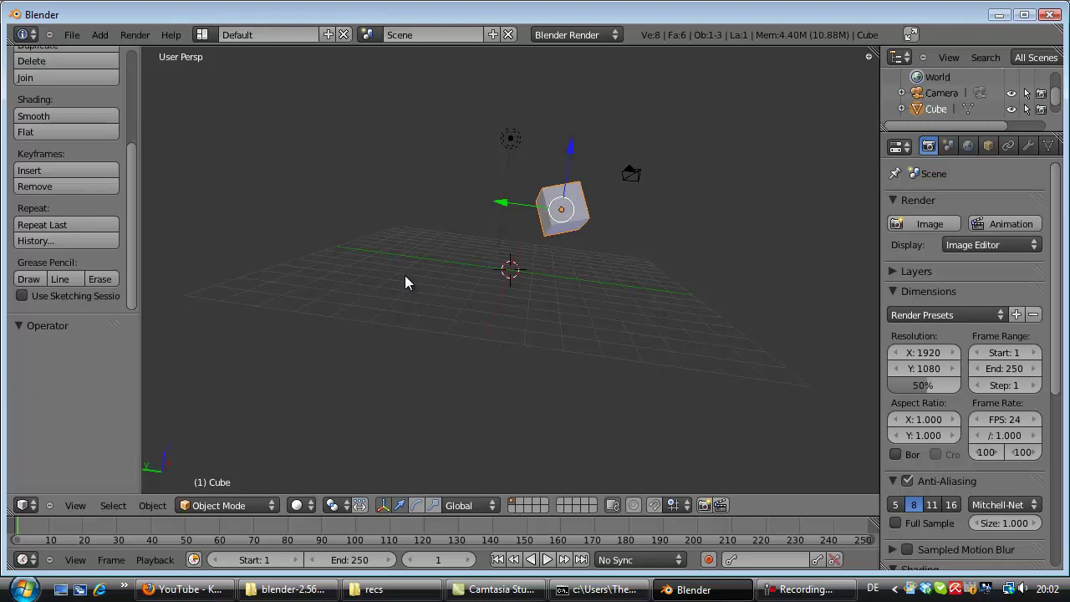
{"action": "key", "text": "g"}
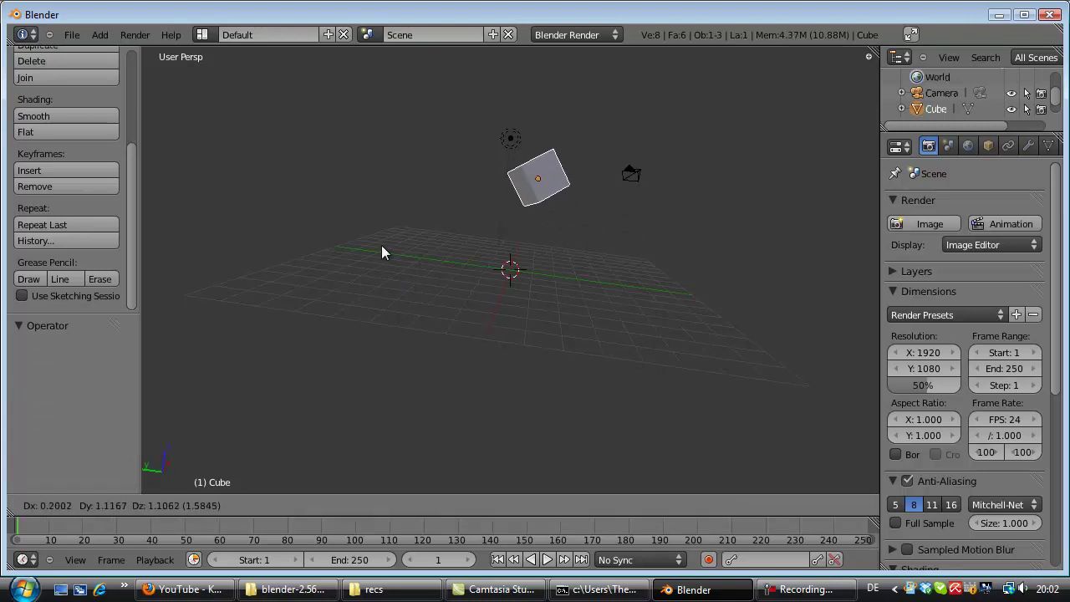
{"action": "left_click", "coordinate": [393, 248]}
{"action": "key", "text": "s"}
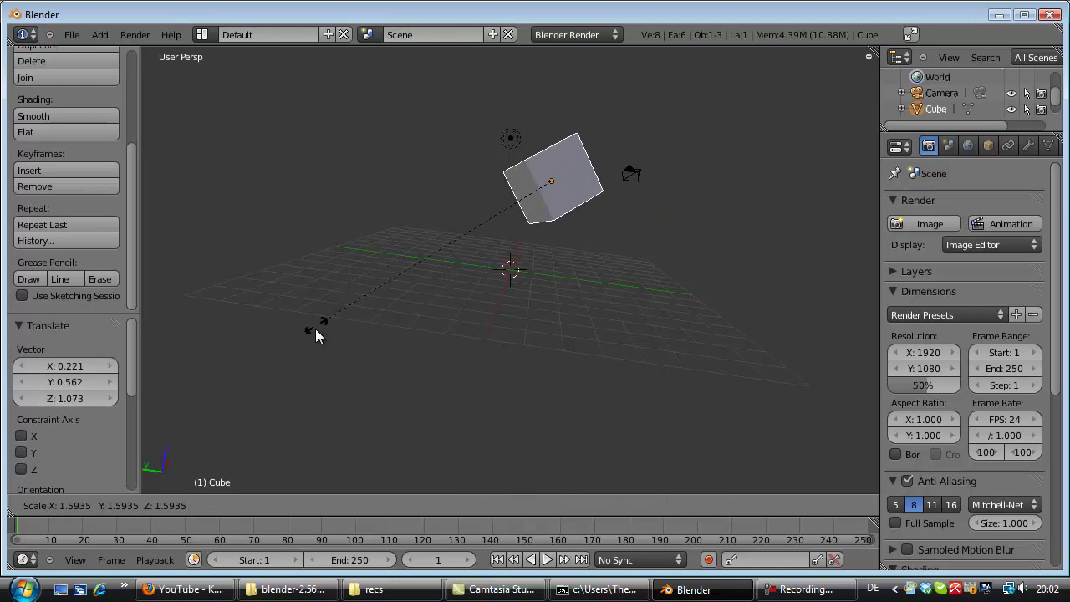
{"action": "left_click", "coordinate": [355, 336]}
{"action": "key", "text": "r"}
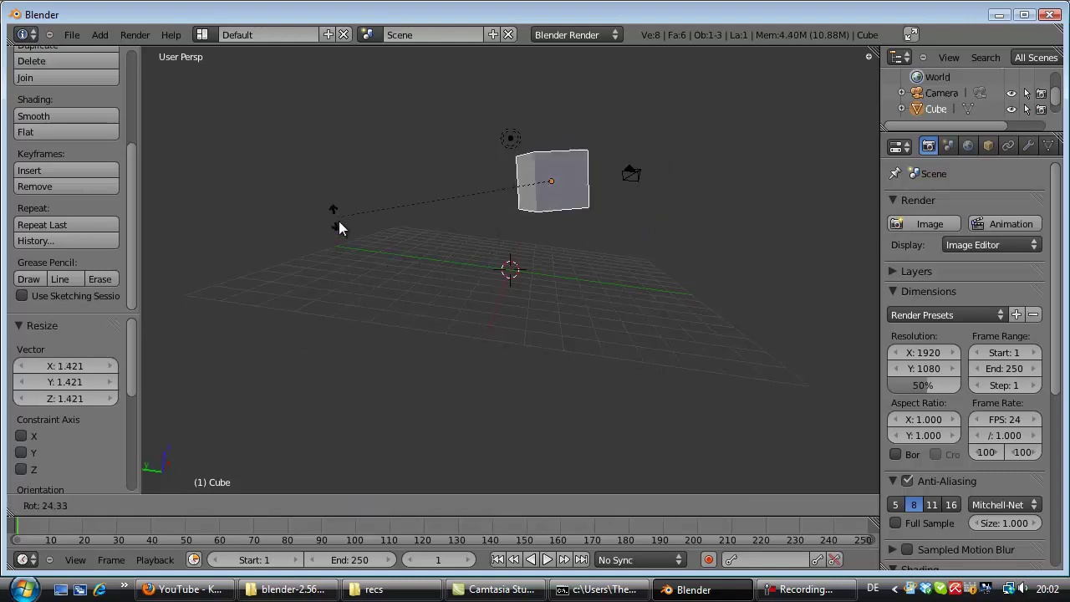
{"action": "left_click", "coordinate": [645, 104]}
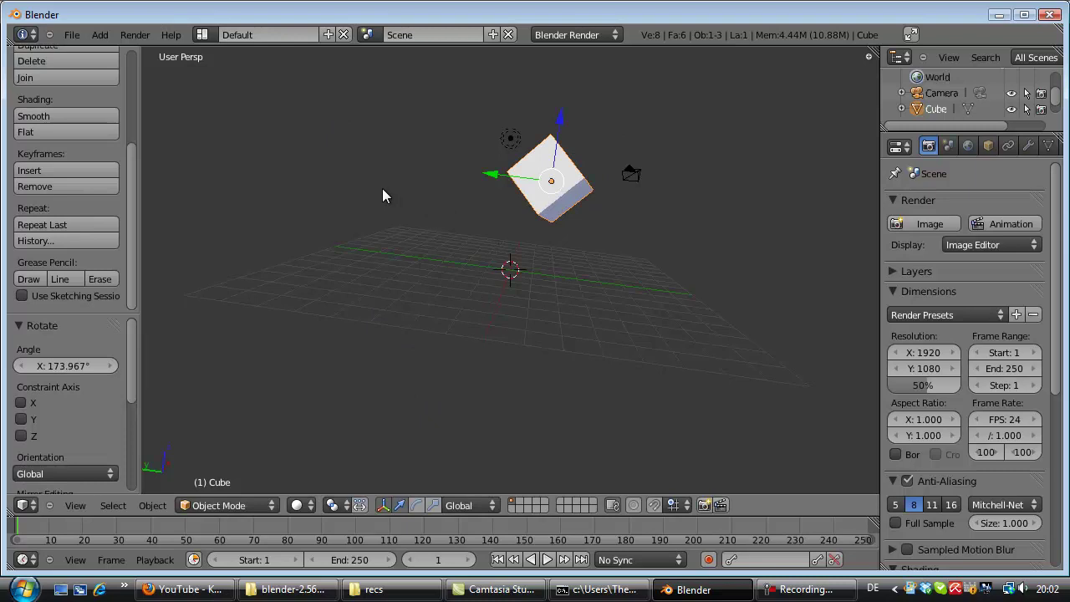
Undo the cube's last four edits, then redo one to restore the larger upright cube.
{"action": "key", "text": "ctrl+z"}
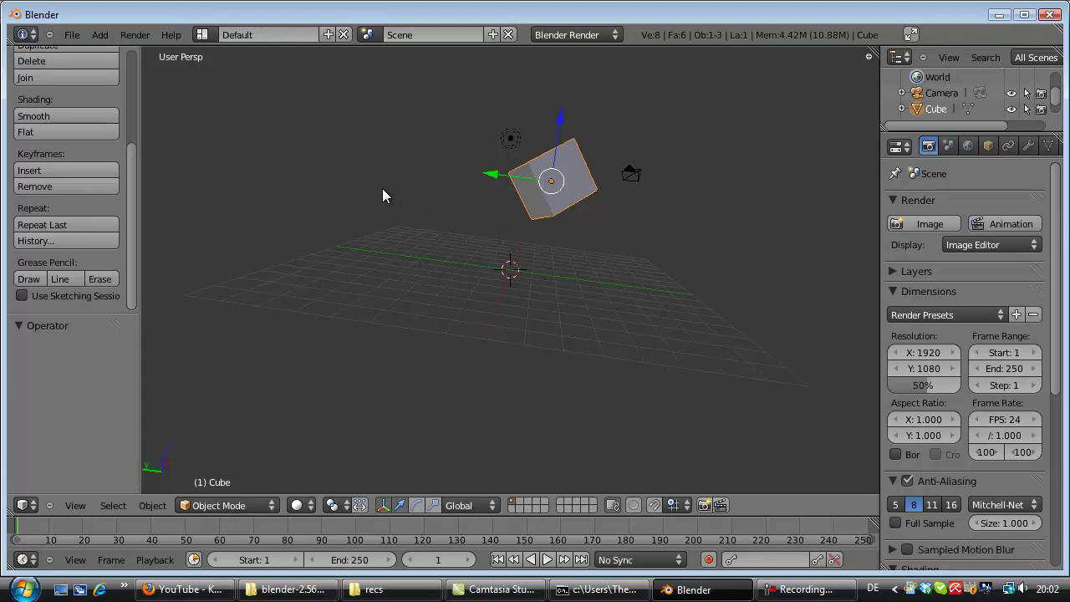
{"action": "key", "text": "ctrl+z"}
{"action": "key", "text": "ctrl+z"}
{"action": "key", "text": "ctrl+z"}
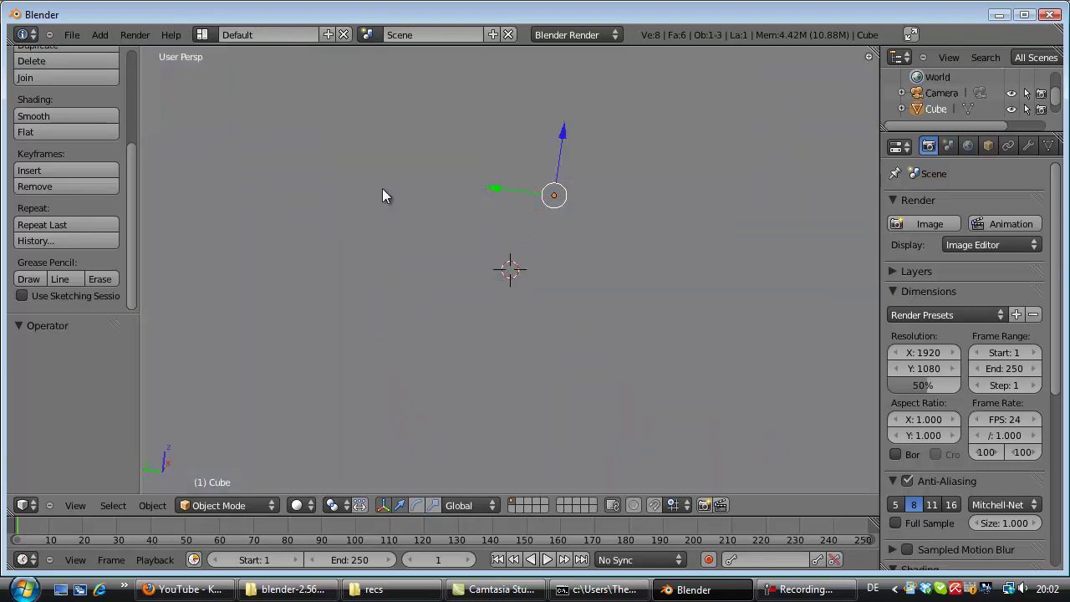
{"action": "key", "text": "ctrl+z"}
{"action": "key", "text": "ctrl+z"}
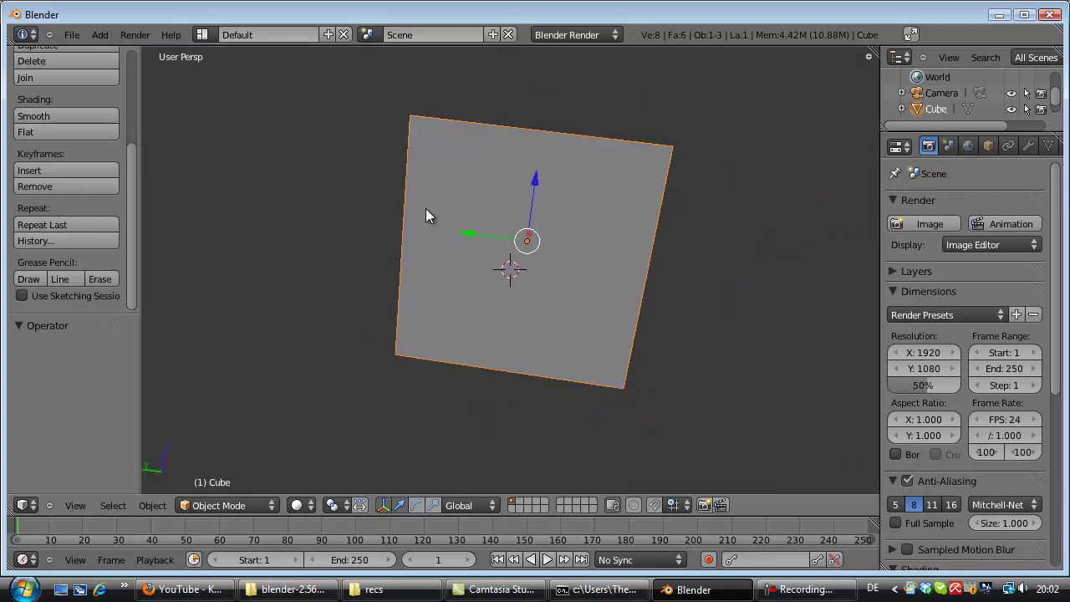
{"action": "key", "text": "ctrl+z"}
{"action": "key", "text": "ctrl+z"}
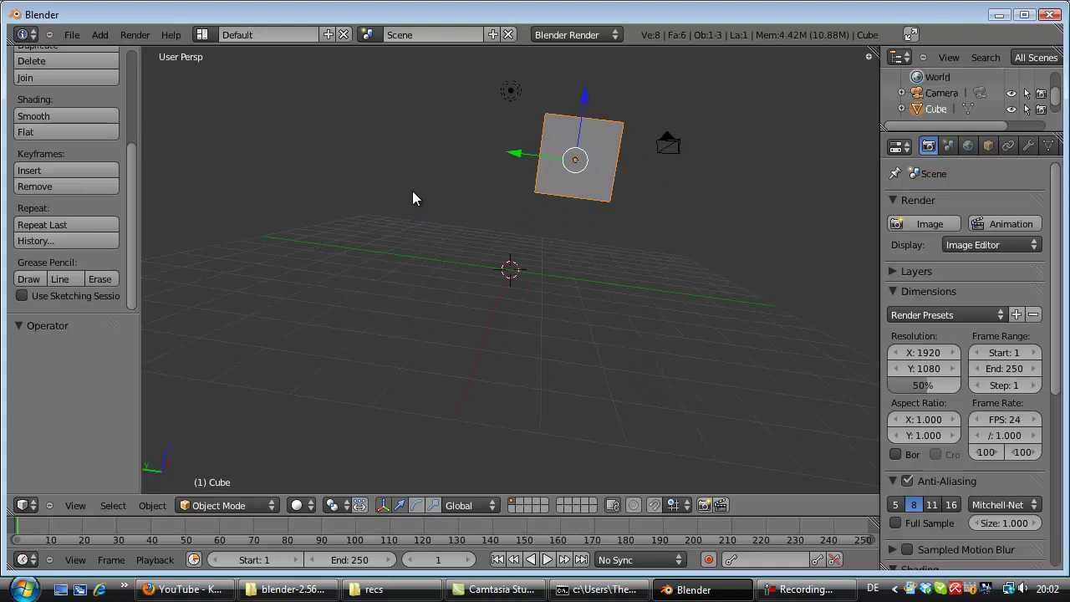
{"action": "key", "text": "ctrl+shift+z"}
{"action": "key", "text": "ctrl+shift+z"}
{"action": "key", "text": "ctrl+shift+z"}
{"action": "key", "text": "ctrl+shift+z"}
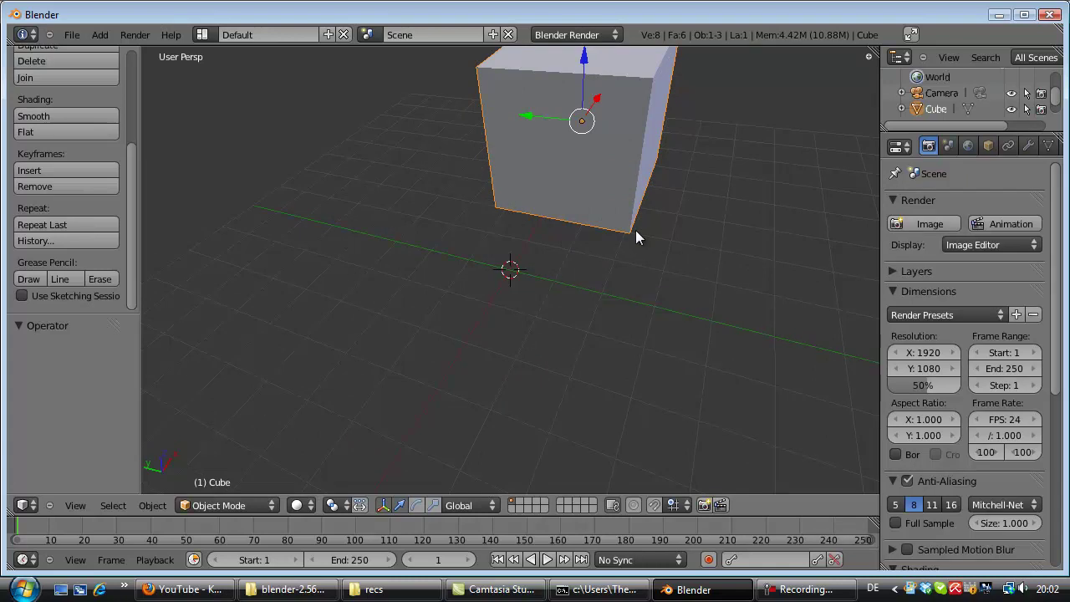
Deselect everything and zoom out so the cube, camera and lamp are all visible.
{"action": "middle_click_drag", "start_coordinate": [604, 179], "coordinate": [587, 148]}
{"action": "scroll", "coordinate": [565, 219], "scroll_direction": "down", "scroll_amount": 4}
{"action": "scroll", "coordinate": [565, 219], "scroll_direction": "up", "scroll_amount": 3}
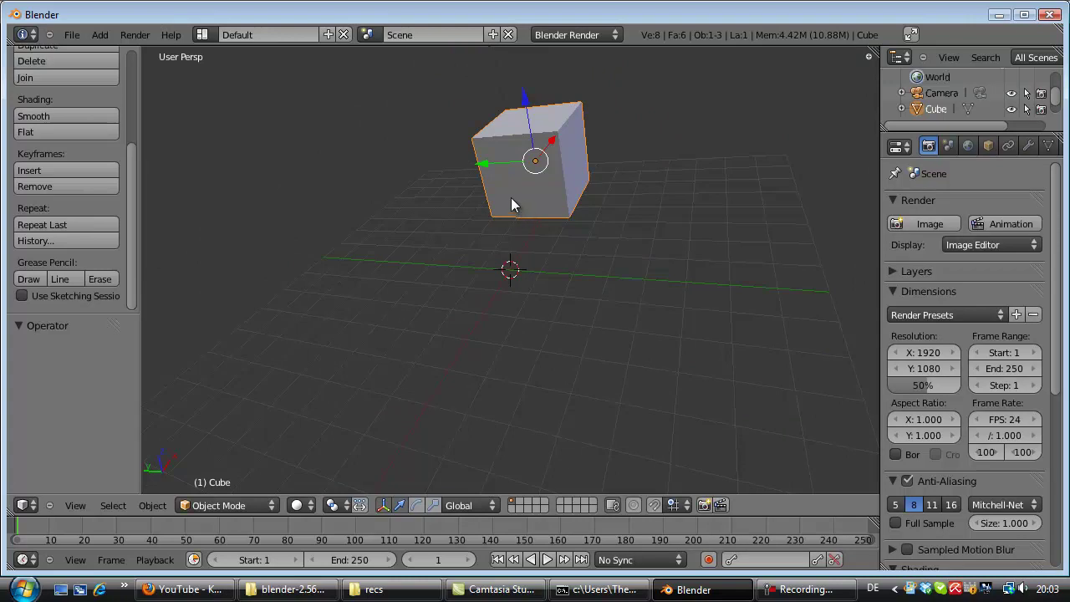
{"action": "key", "text": "a"}
{"action": "mouse_move", "coordinate": [511, 195]}
{"action": "middle_mouse_down"}
{"action": "mouse_move", "coordinate": [534, 191]}
{"action": "mouse_move", "coordinate": [509, 209]}
{"action": "middle_mouse_up"}
{"action": "scroll", "coordinate": [535, 197], "scroll_direction": "down", "scroll_amount": 2}
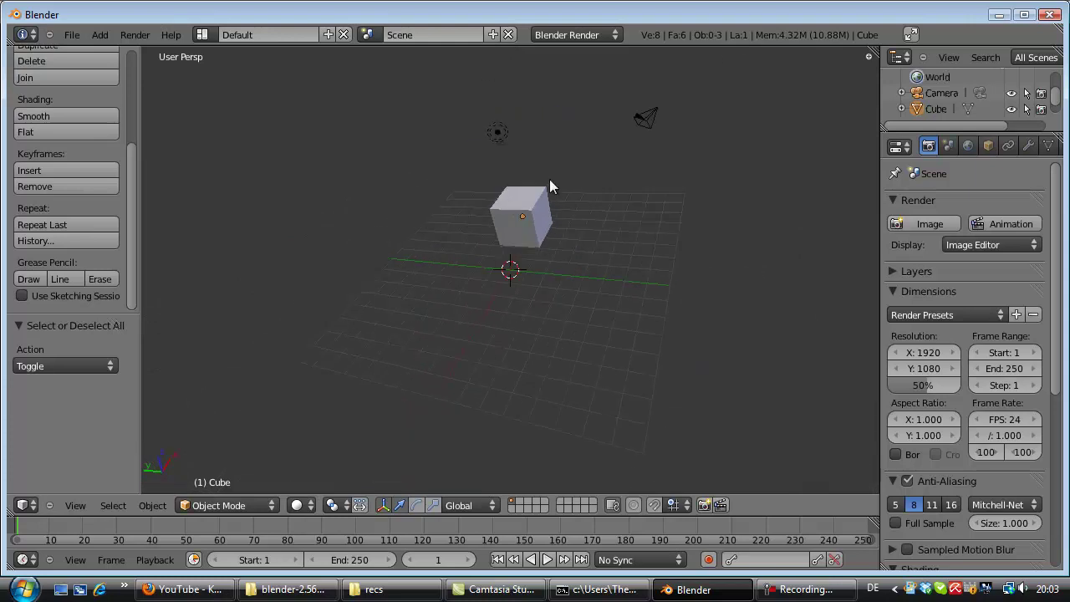
Select the camera, then the lamp, starting and cancelling a move of each.
{"action": "right_click", "coordinate": [643, 120]}
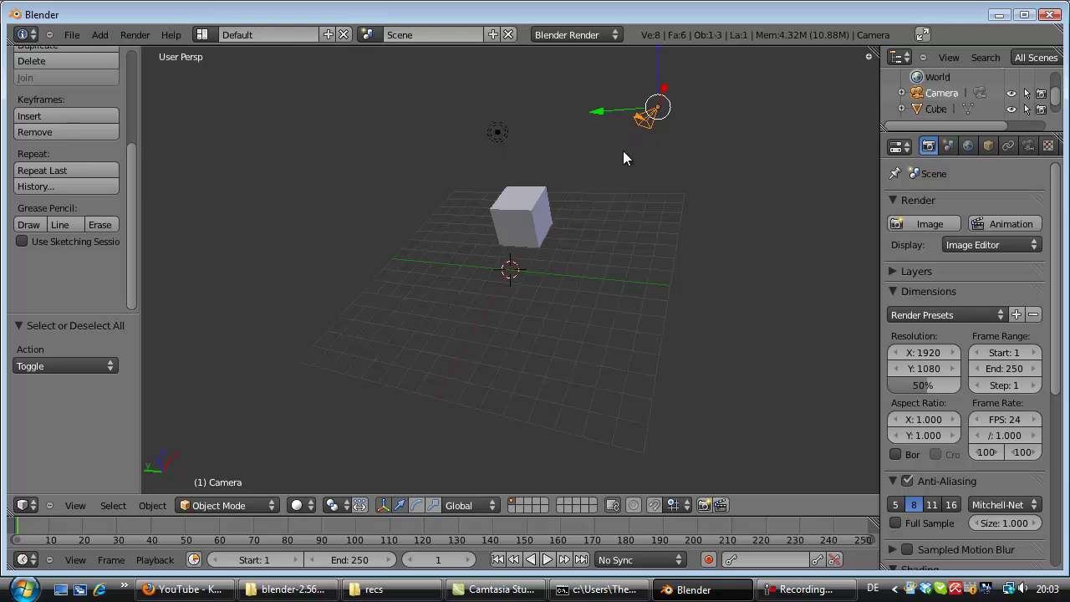
{"action": "key", "text": "g"}
{"action": "right_click", "coordinate": [587, 150]}
{"action": "right_click", "coordinate": [496, 136]}
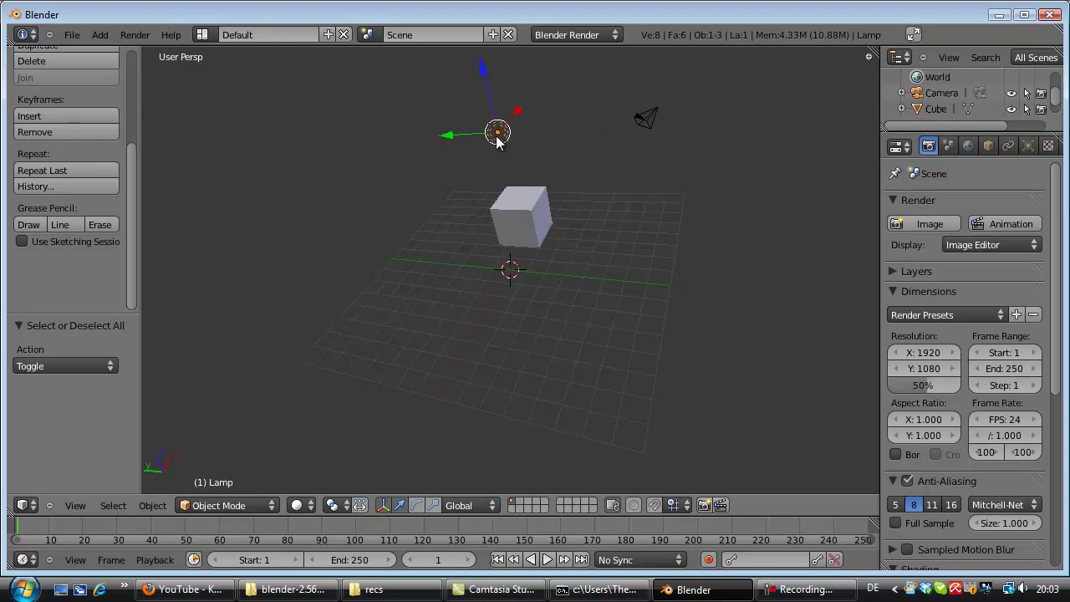
{"action": "scroll", "coordinate": [492, 151], "scroll_direction": "up", "scroll_amount": 1}
{"action": "key", "text": "g"}
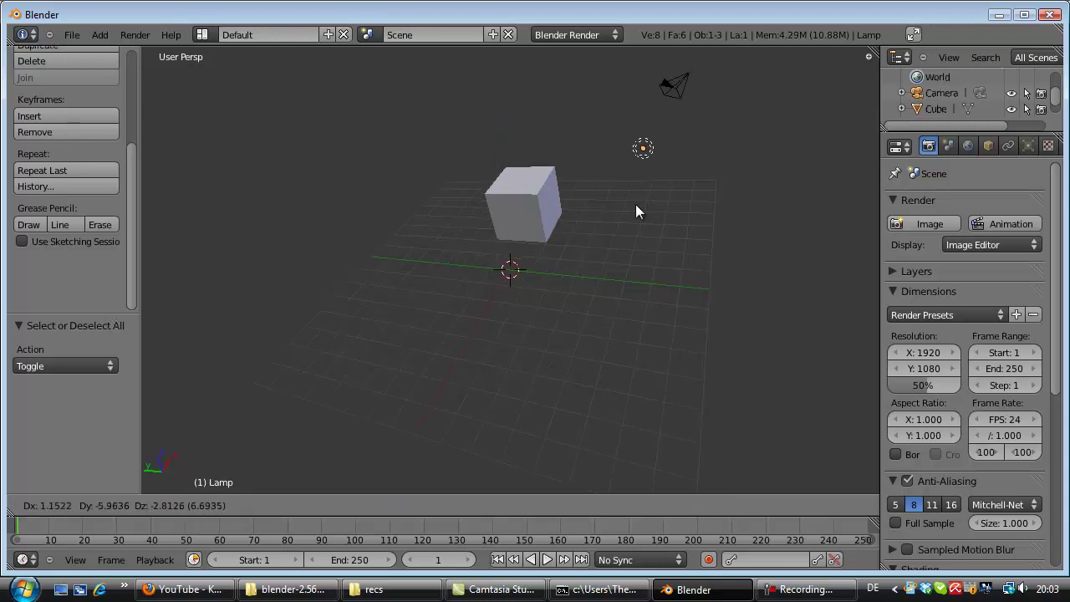
{"action": "right_click", "coordinate": [494, 139]}
Try moving the cube and camera, cancelling both, then reselect the lamp.
{"action": "right_click", "coordinate": [529, 200]}
{"action": "key", "text": "g"}
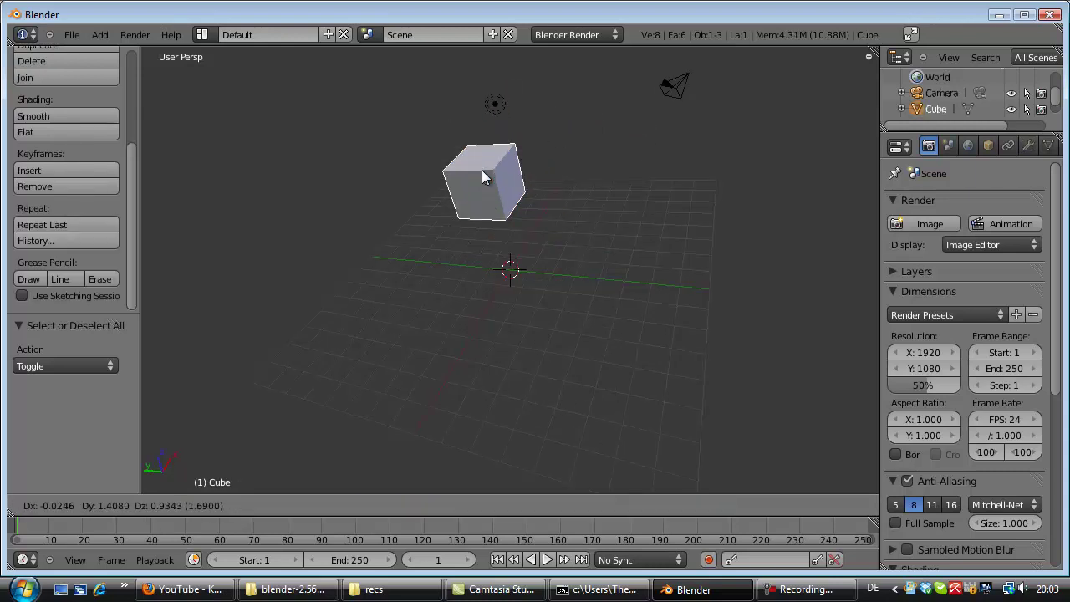
{"action": "right_click", "coordinate": [591, 163]}
{"action": "right_click", "coordinate": [674, 84]}
{"action": "key", "text": "g"}
{"action": "right_click", "coordinate": [640, 100]}
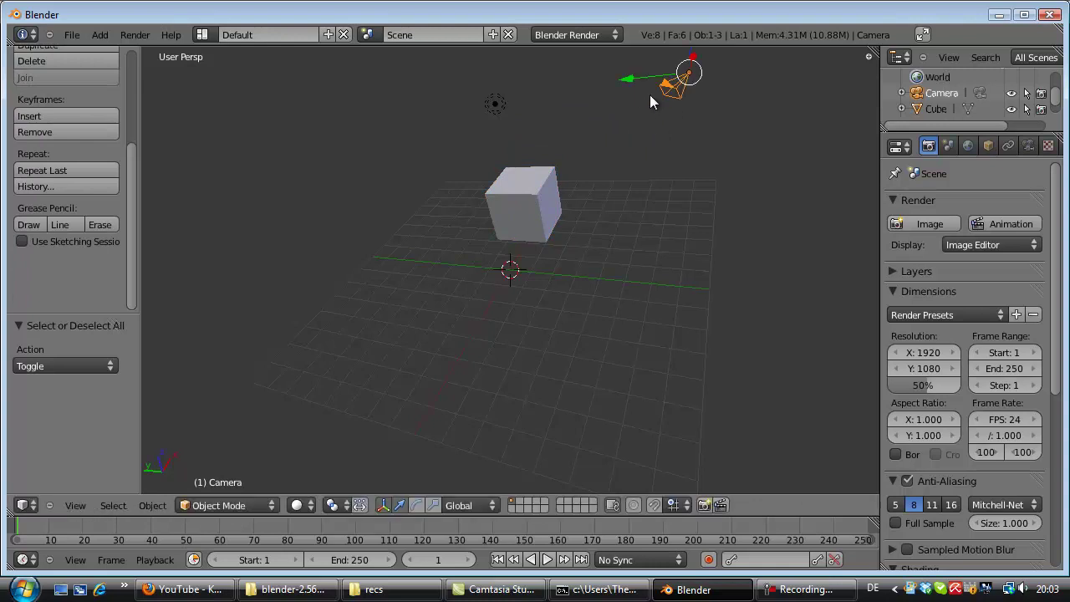
{"action": "right_click", "coordinate": [498, 112]}
Cancel a lamp rotation, rotate the camera, cancel its scaling, then scale the lamp.
{"action": "key", "text": "r"}
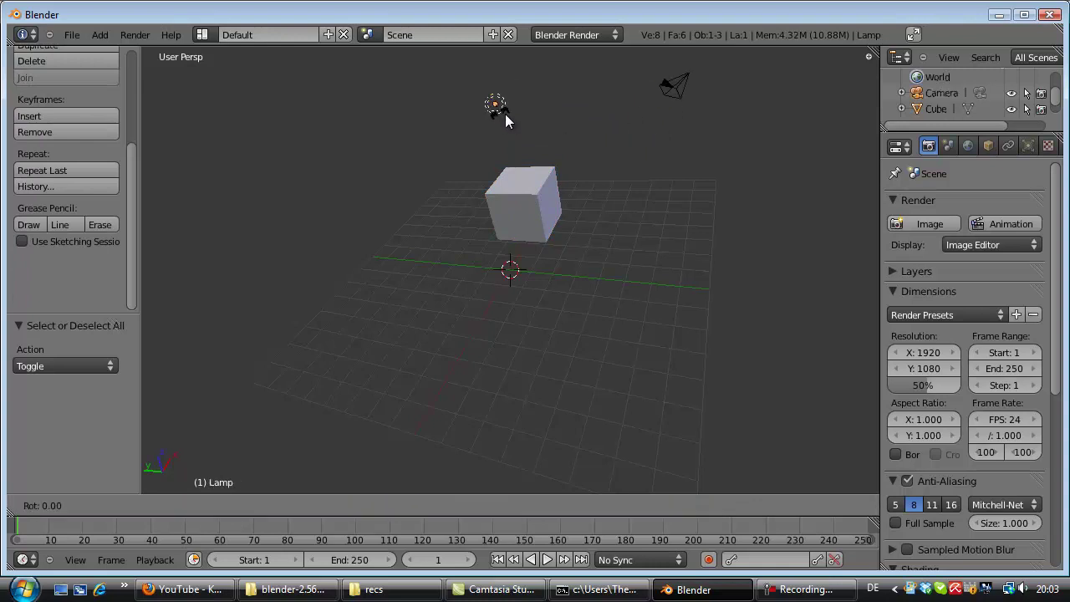
{"action": "right_click", "coordinate": [587, 131]}
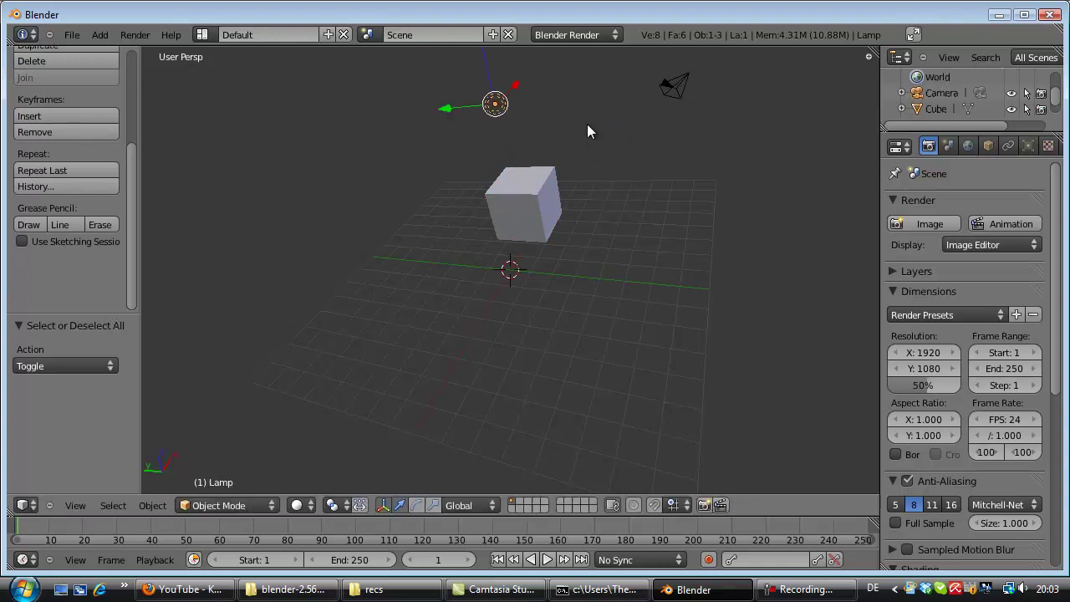
{"action": "right_click", "coordinate": [678, 99]}
{"action": "key", "text": "r"}
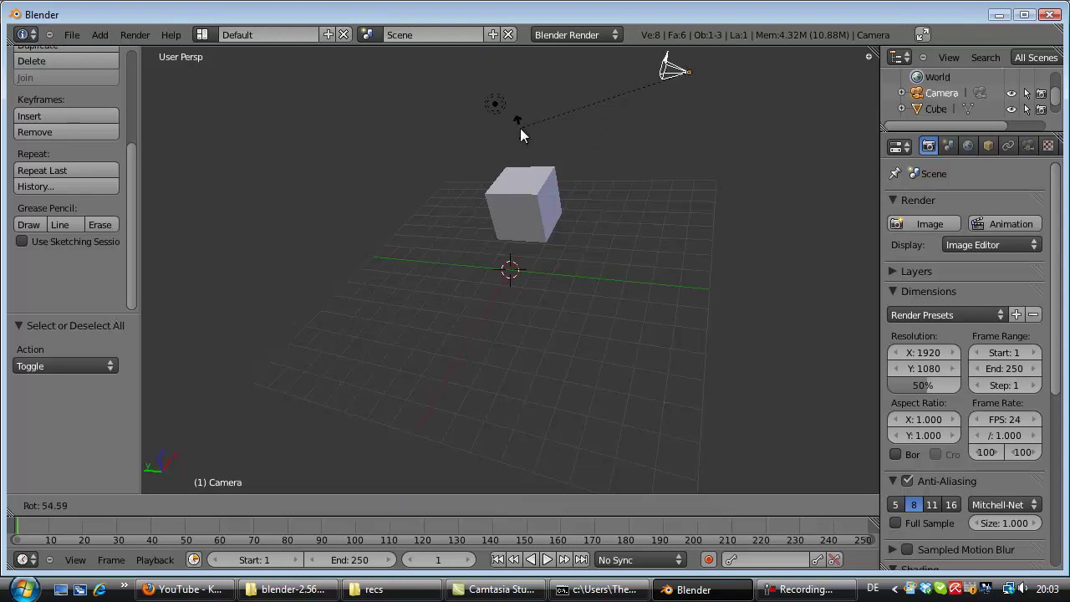
{"action": "left_click", "coordinate": [650, 213]}
{"action": "key", "text": "s"}
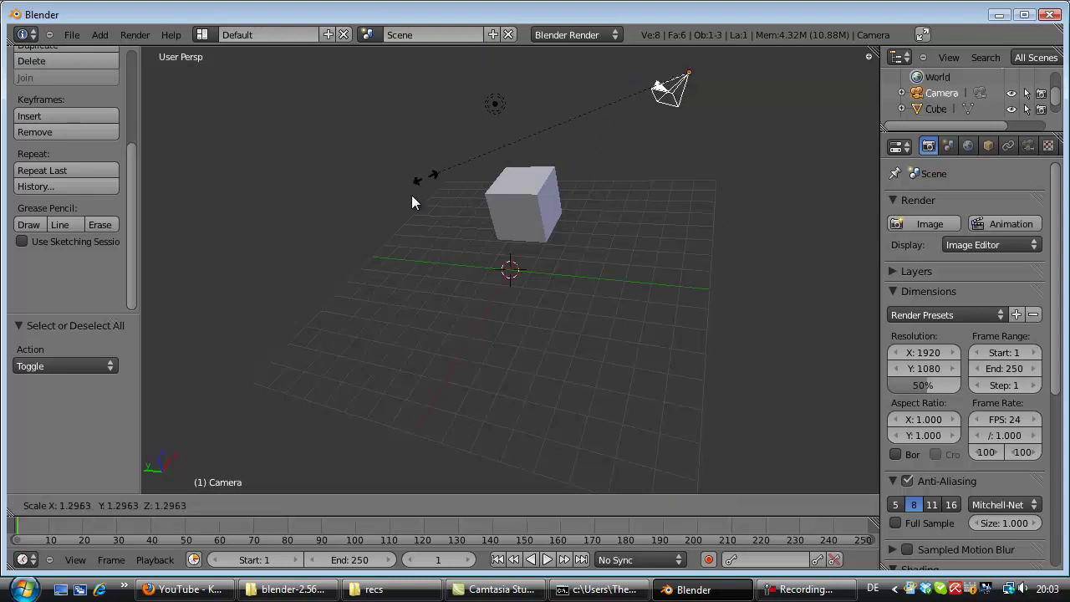
{"action": "right_click", "coordinate": [464, 184]}
{"action": "right_click", "coordinate": [495, 103]}
{"action": "key", "text": "s"}
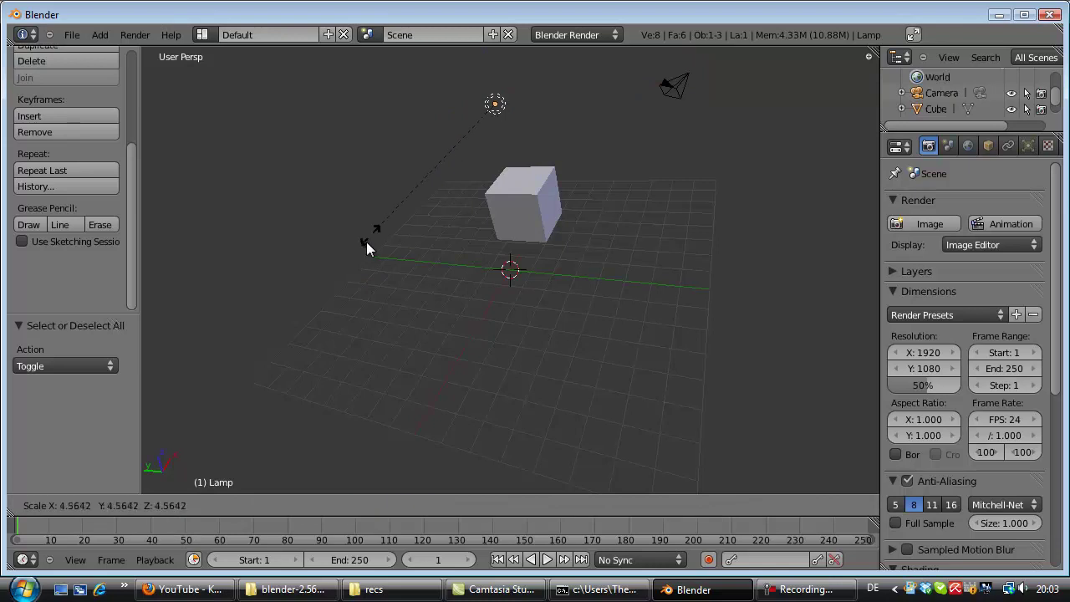
{"action": "left_click", "coordinate": [449, 168]}
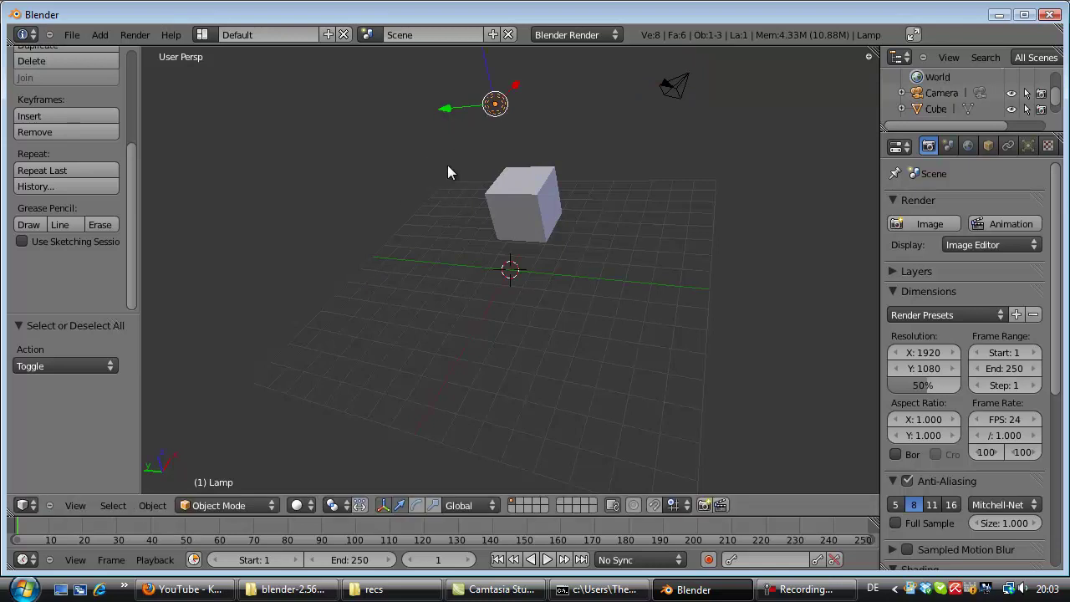
Select the cube and scale it uniformly by 1.465, cancelling a second scale.
{"action": "right_click", "coordinate": [517, 205]}
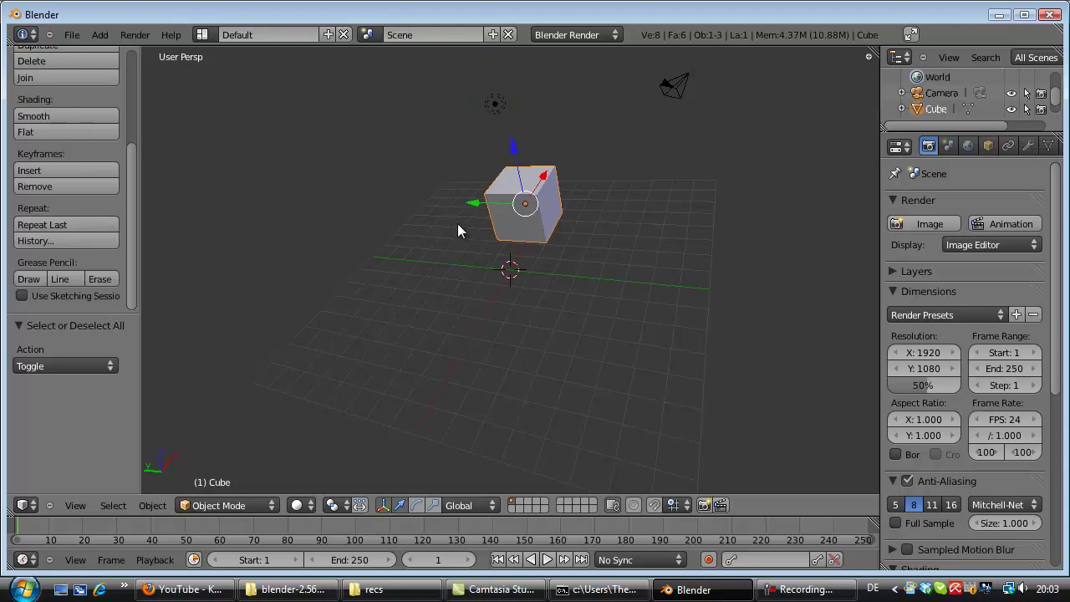
{"action": "middle_click_drag", "start_coordinate": [468, 232], "coordinate": [406, 258]}
{"action": "key", "text": "s"}
{"action": "left_click", "coordinate": [428, 279]}
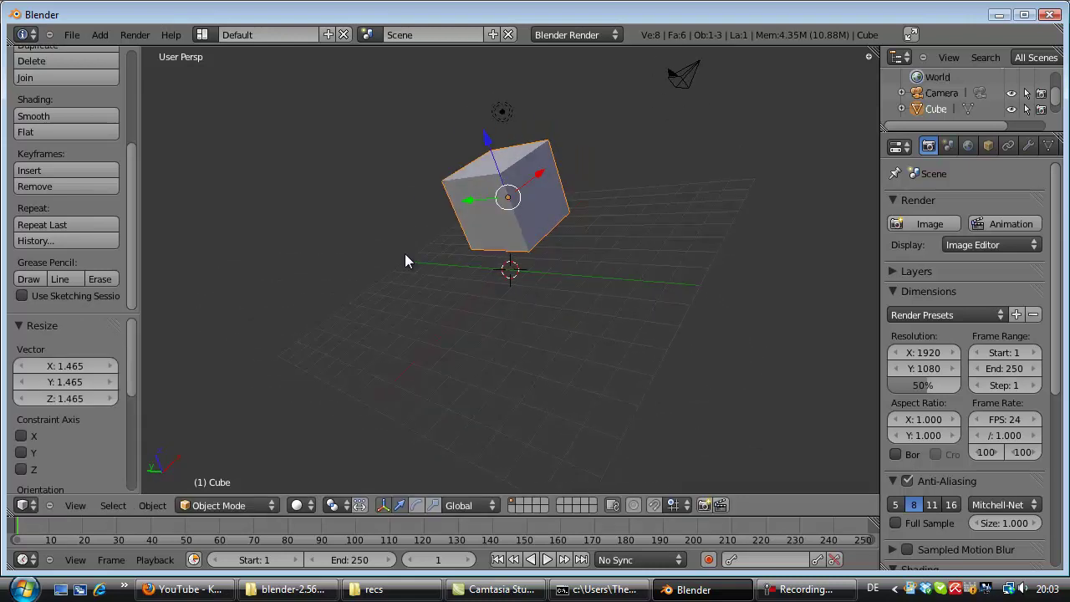
{"action": "key", "text": "s"}
{"action": "key", "text": "Escape"}
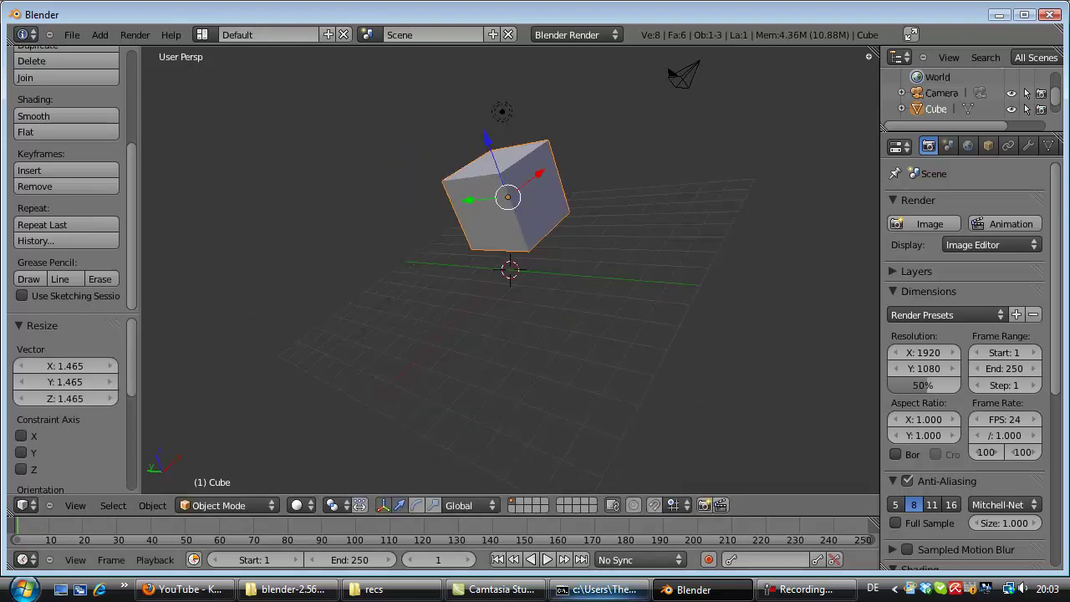